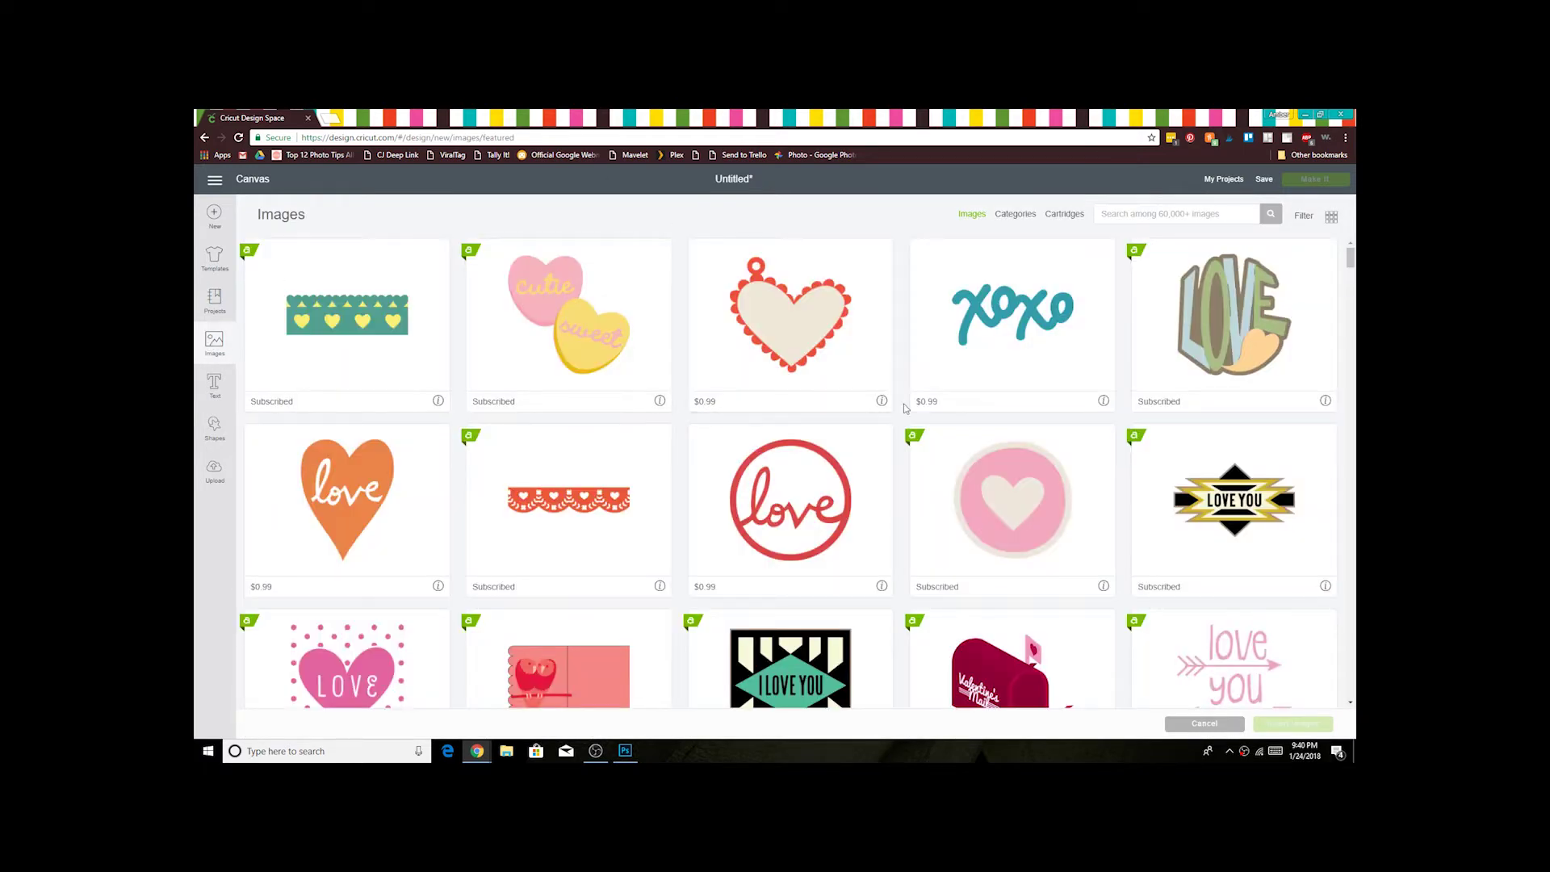
Insert the pink heart-in-circle image, ungroup it, and centre its layers horizontally and vertically
left_click(1003, 536)
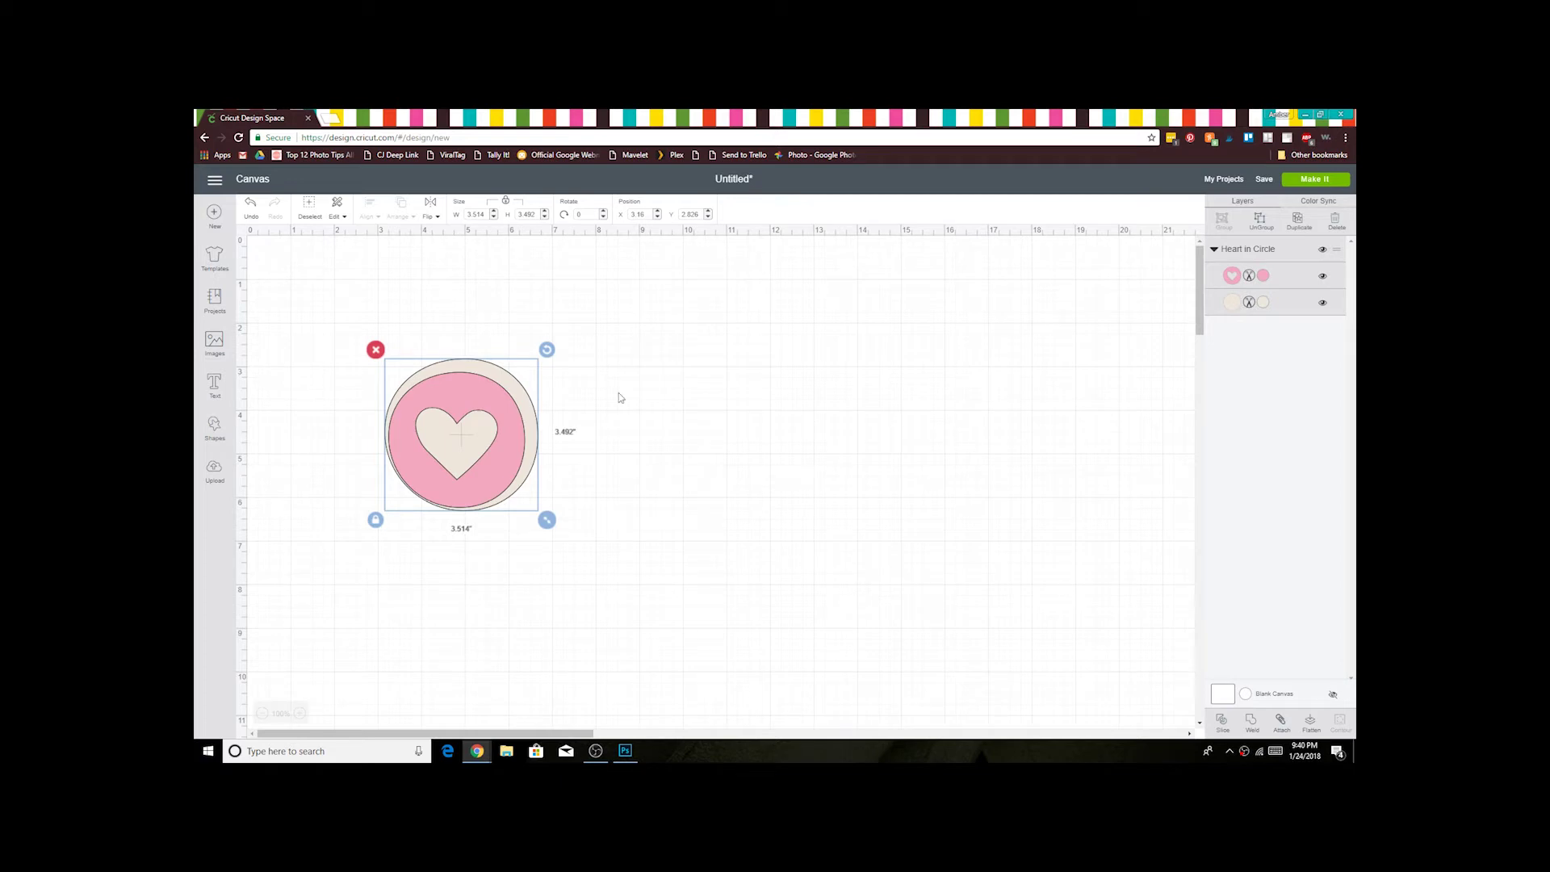
left_click_drag(423, 308, 504, 515)
left_click(1263, 224)
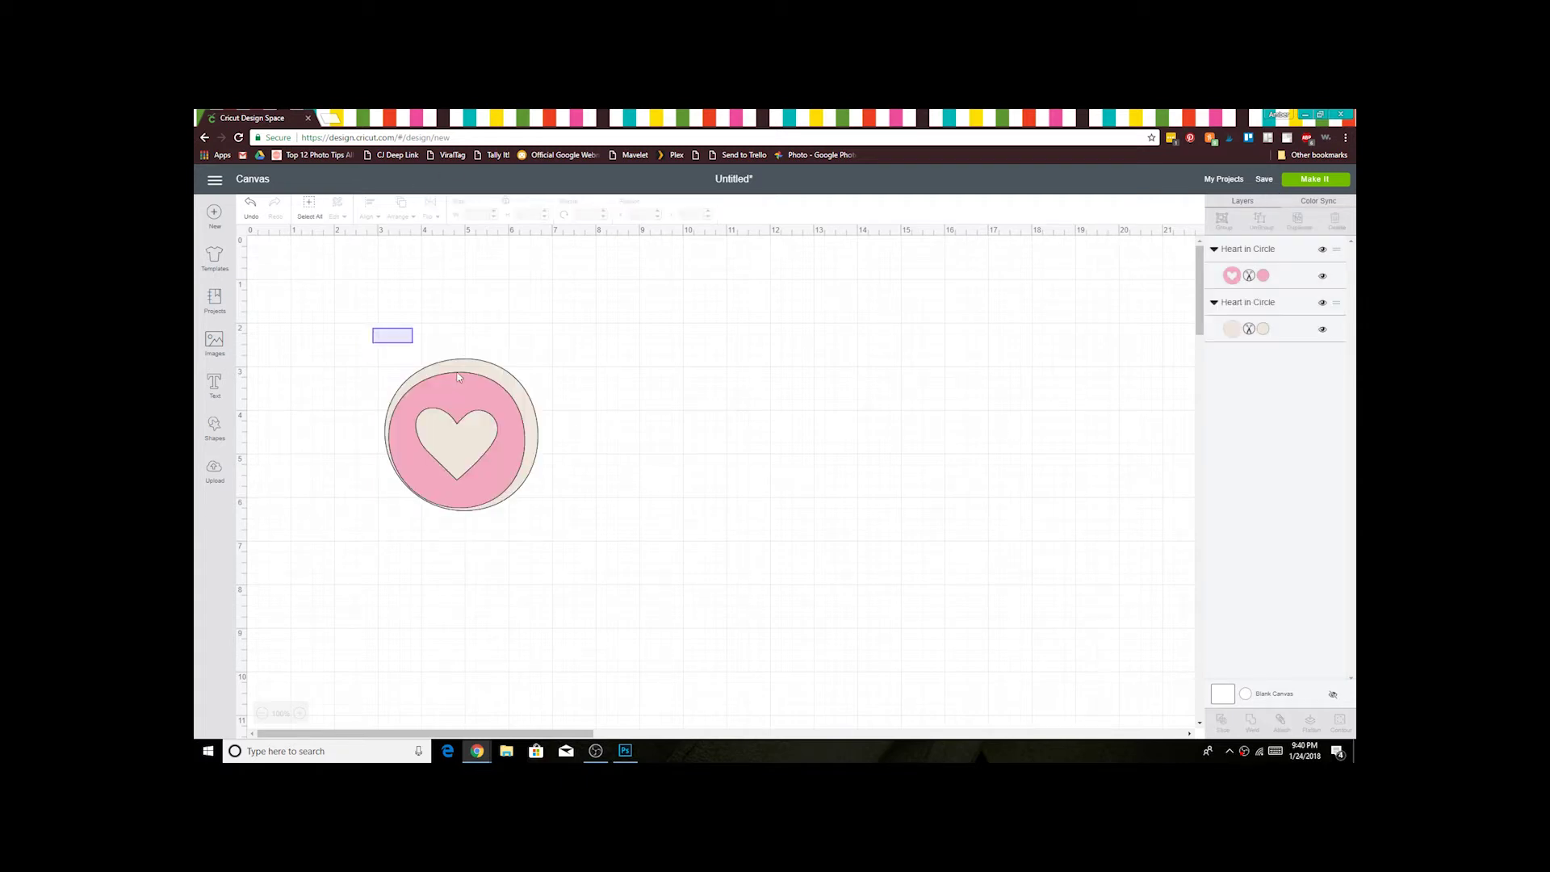
left_click_drag(372, 328, 550, 523)
left_click(359, 210)
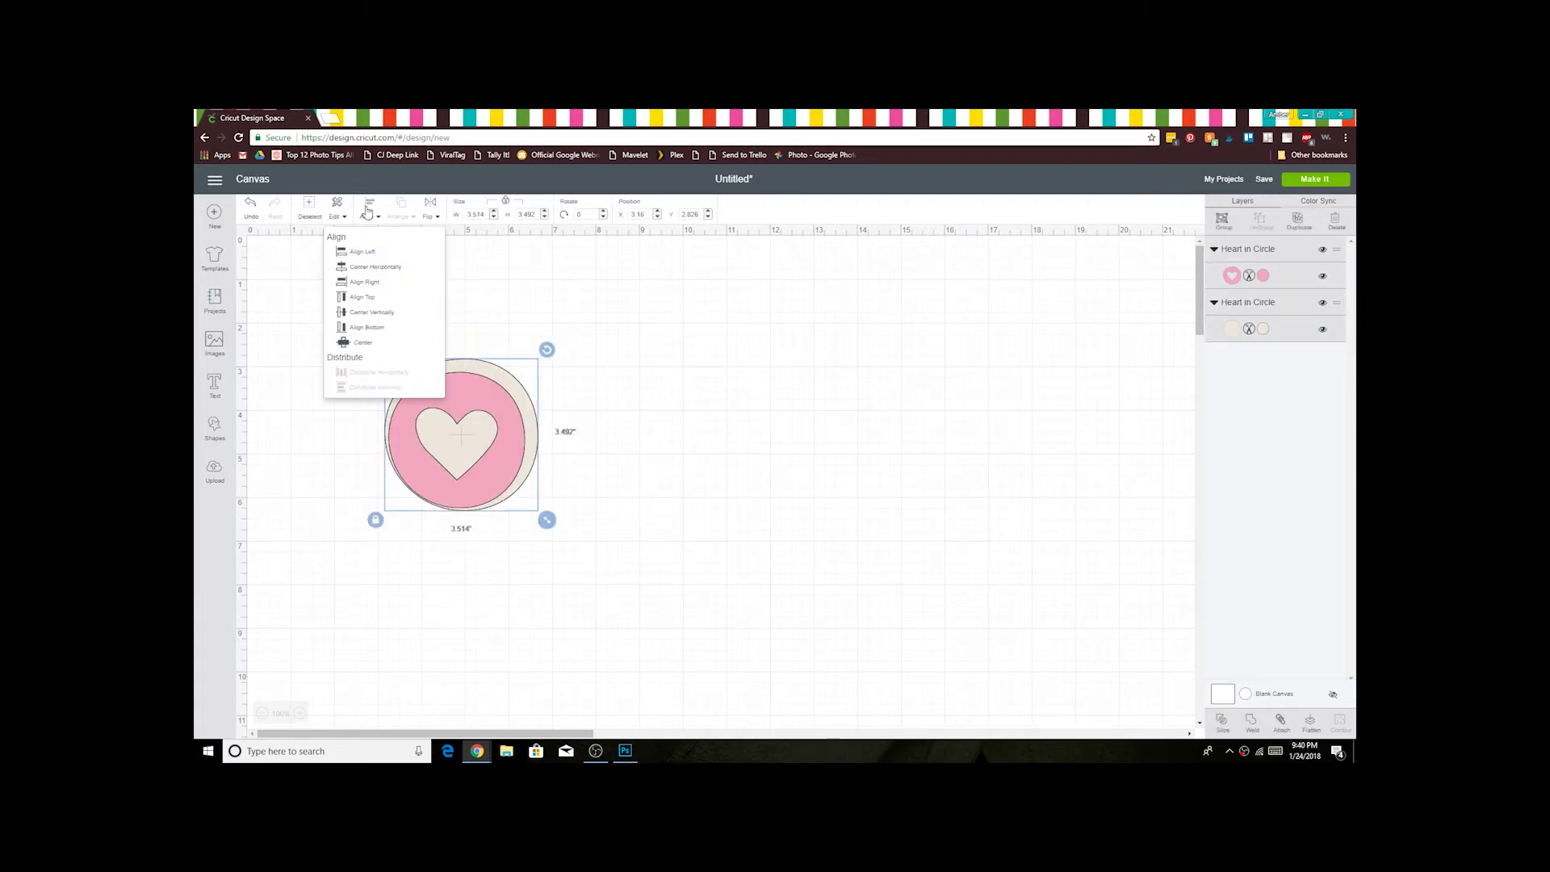
left_click(367, 266)
left_click(367, 216)
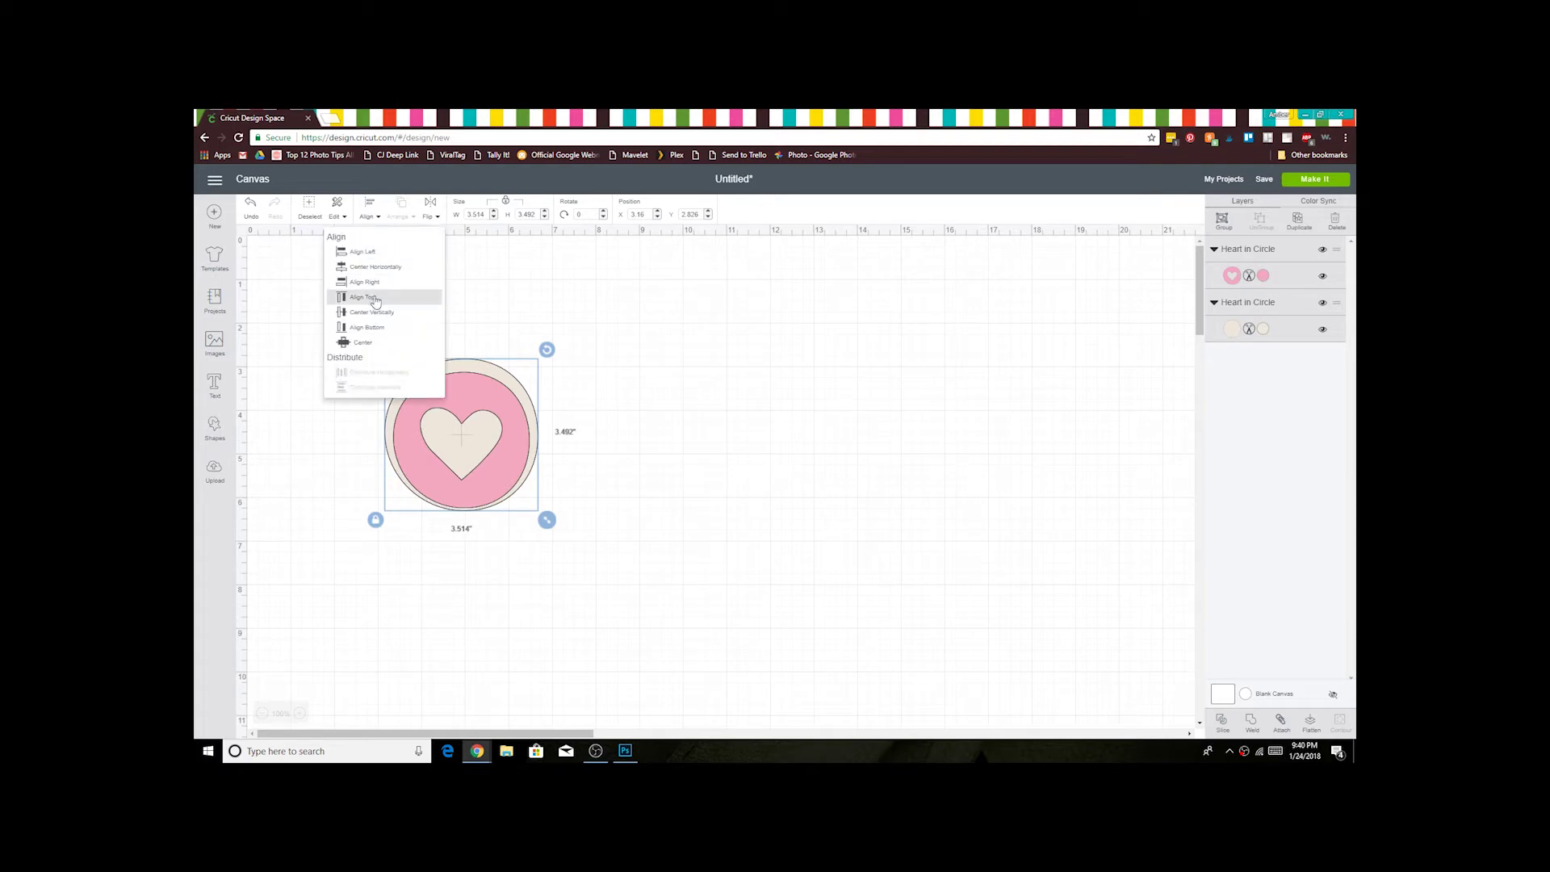
left_click(363, 315)
left_click(721, 541)
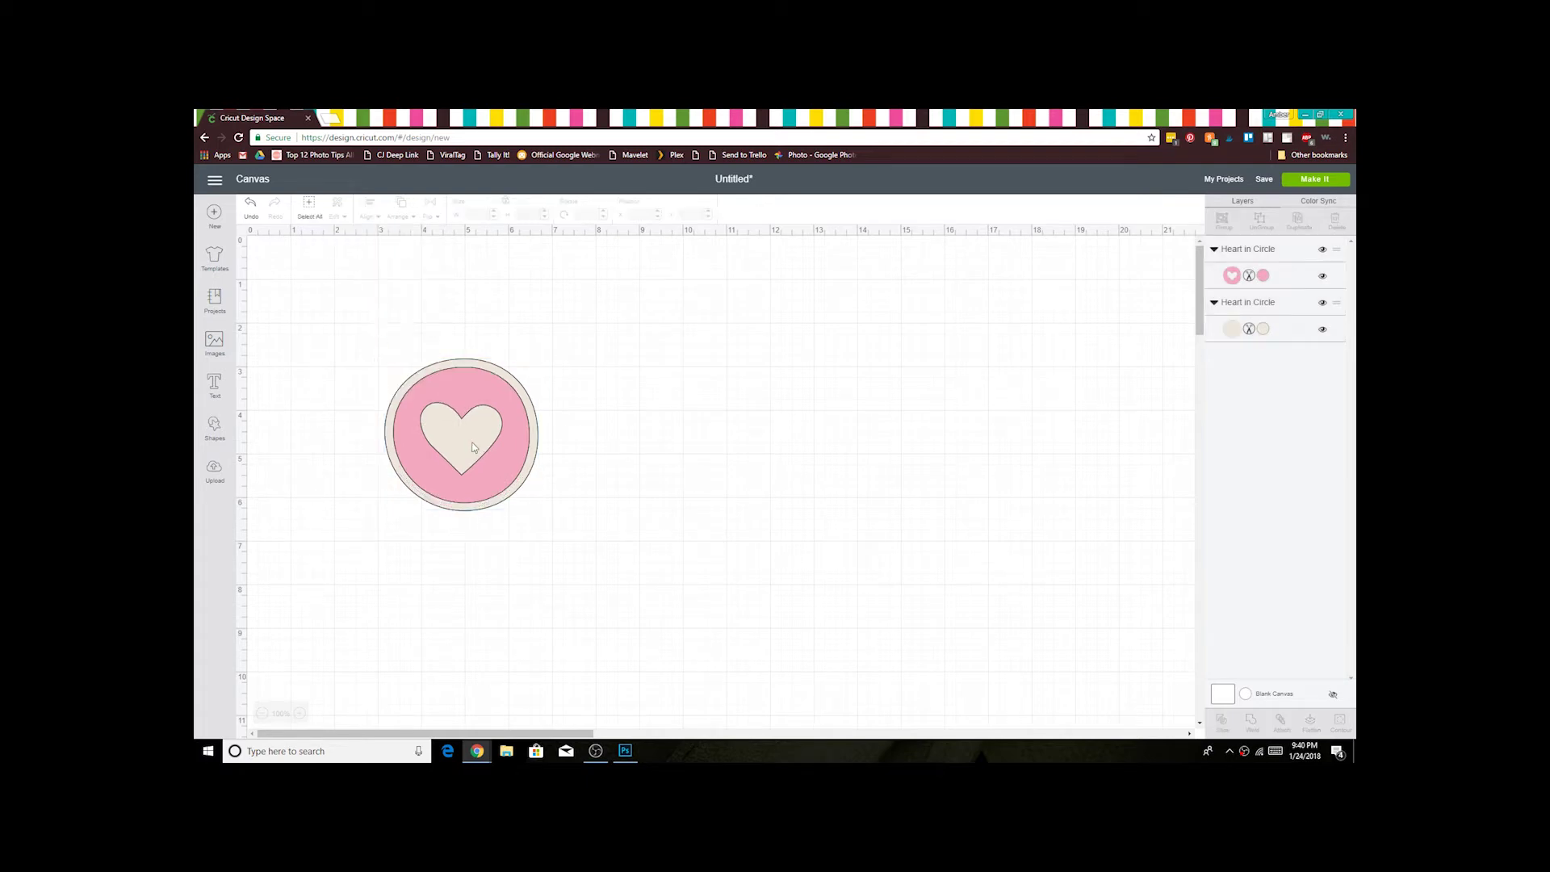
Duplicate the heart-in-circle design, place the copy below, and select the top design
left_click_drag(573, 524, 392, 360)
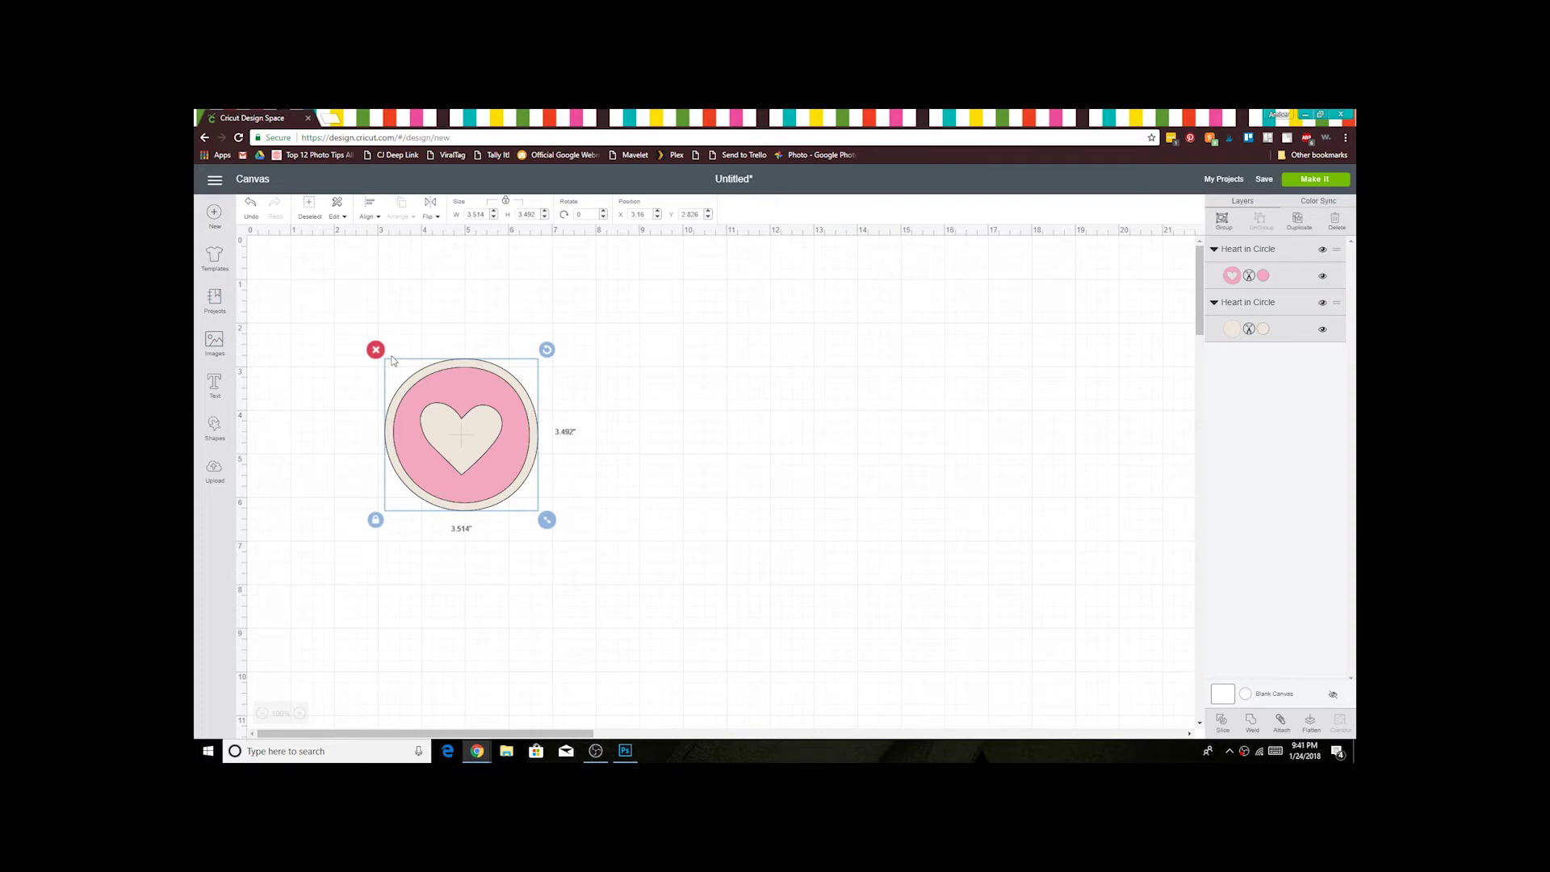
key("ctrl+c")
key("ctrl+v")
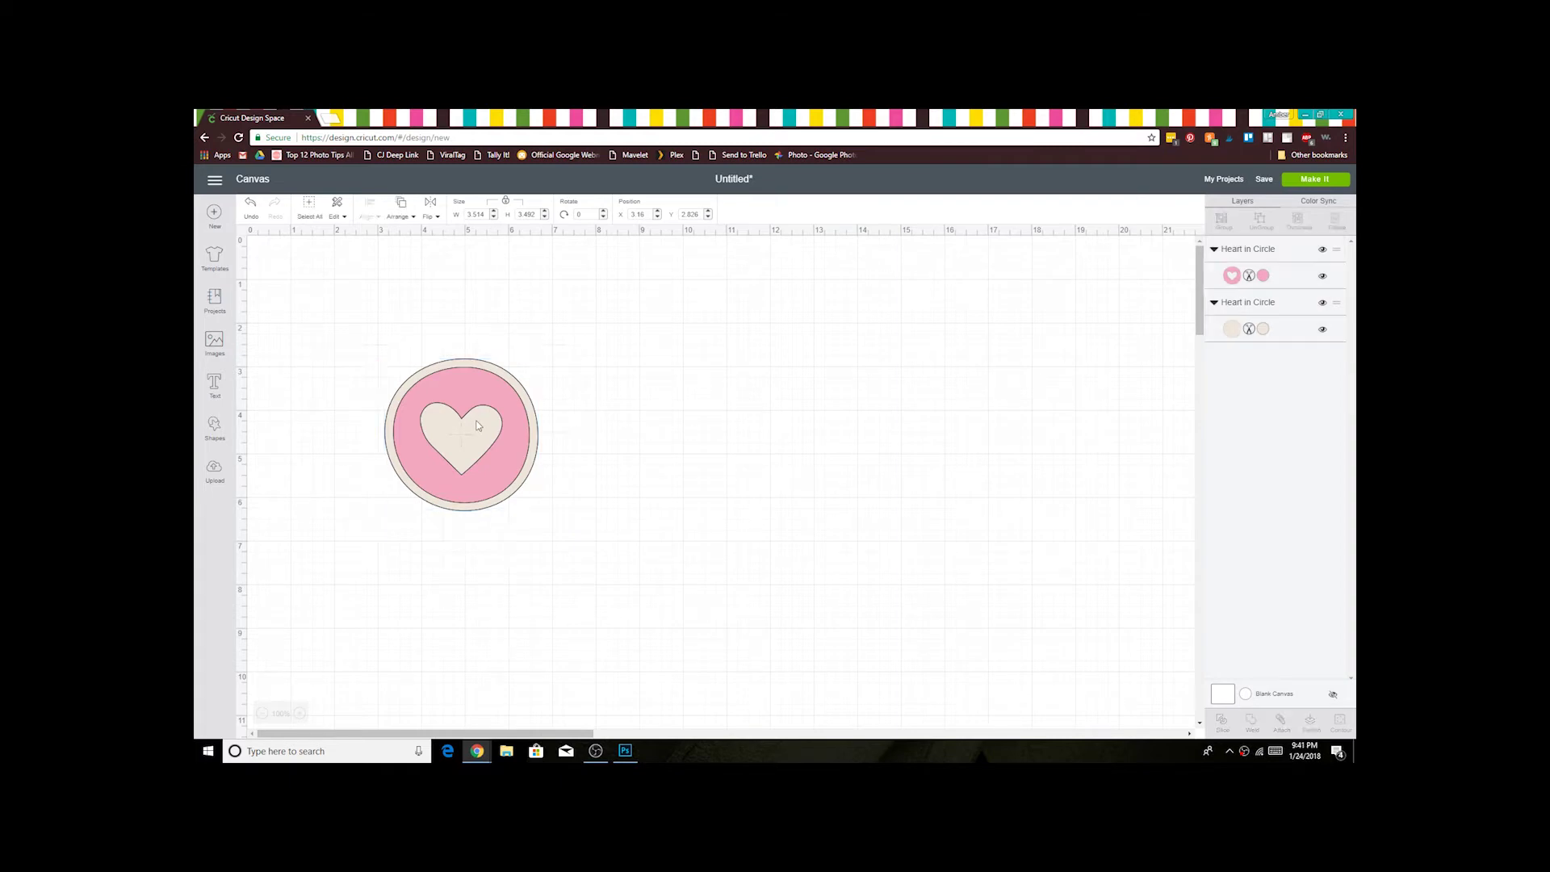
left_click_drag(522, 440, 502, 605)
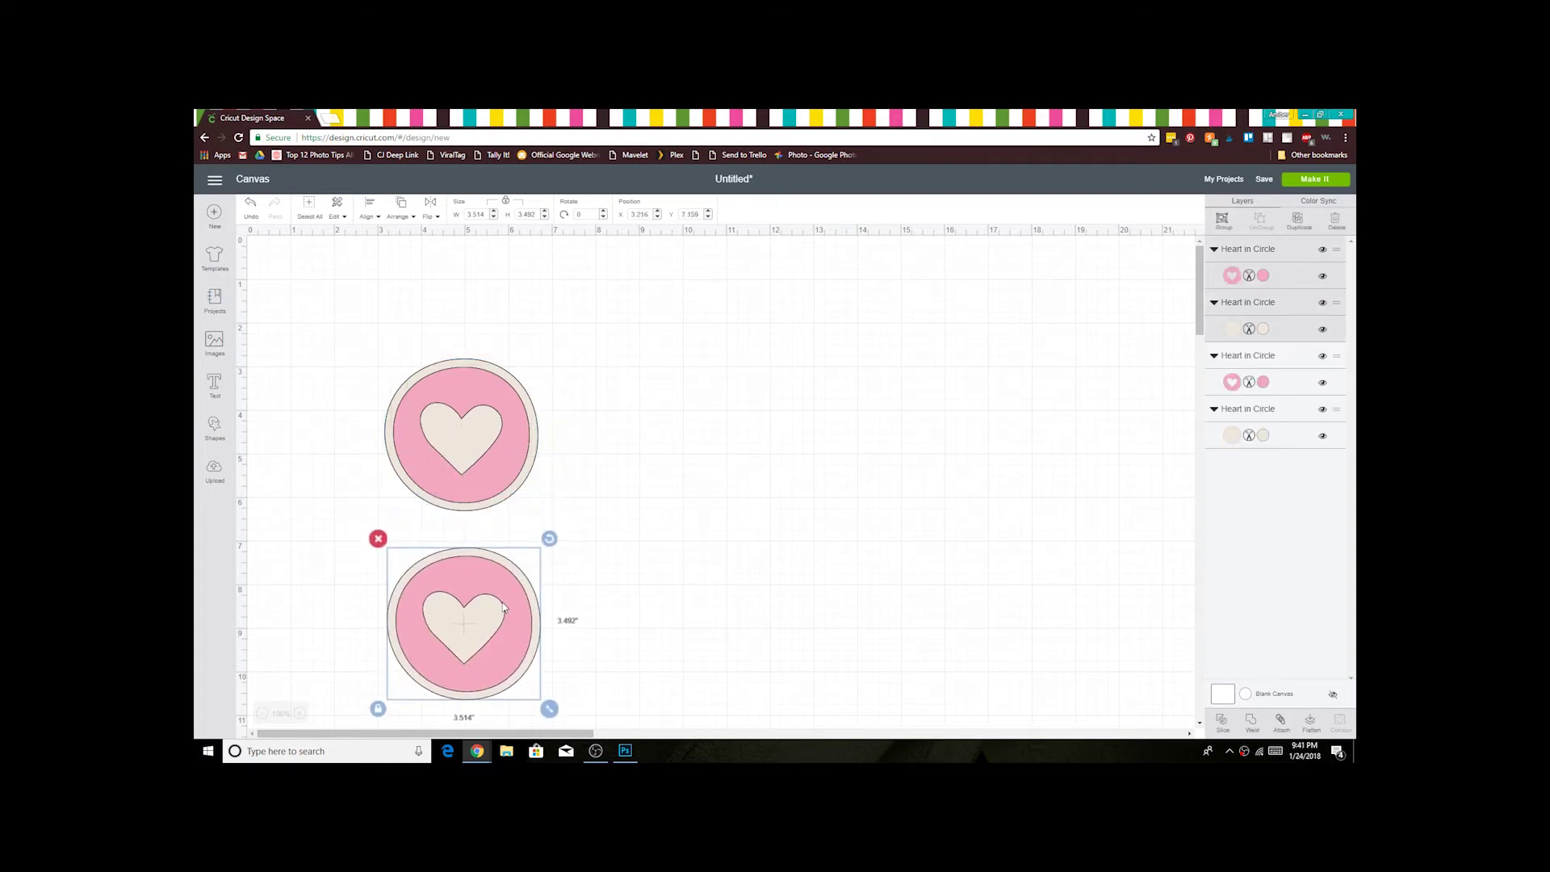
left_click(553, 491)
left_click_drag(553, 491, 345, 348)
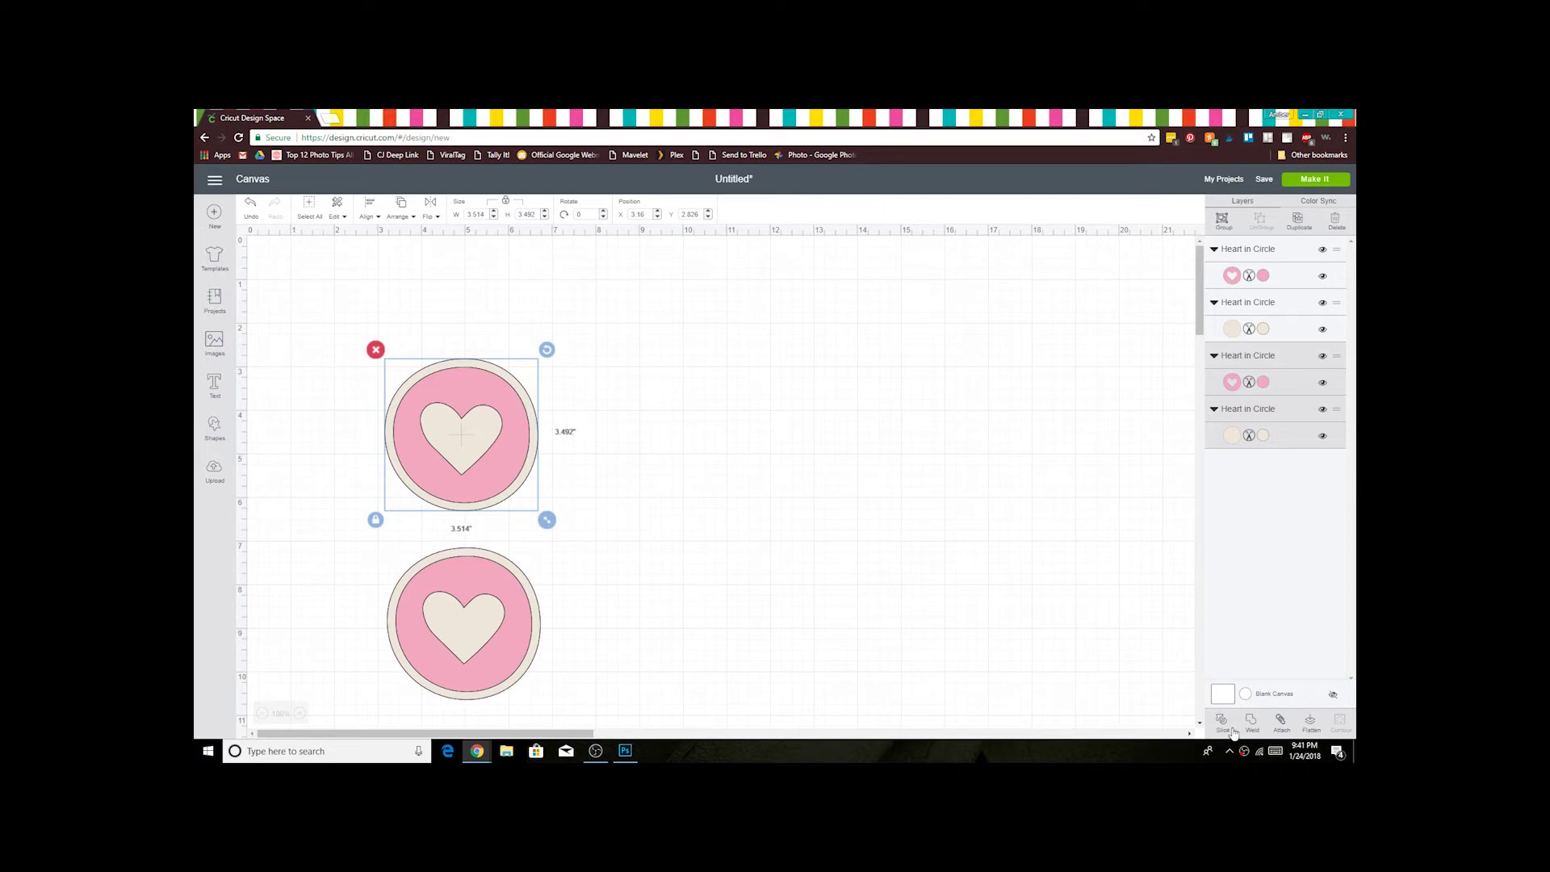
Slice the top design and spread its pink heart, beige circle and ring pieces in a row
left_click(1229, 730)
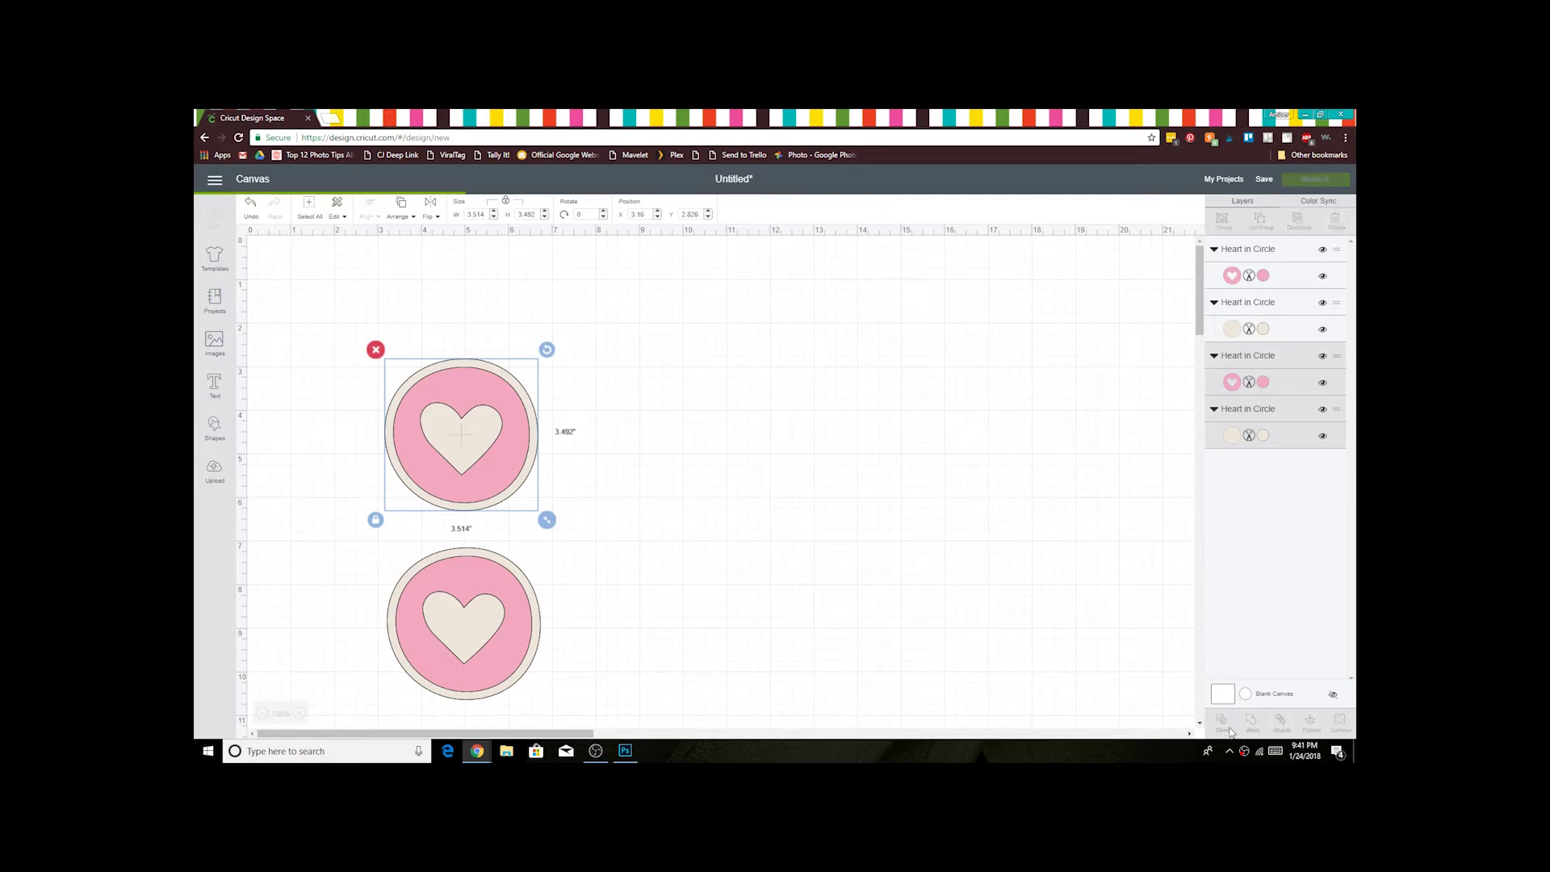
left_click(497, 451)
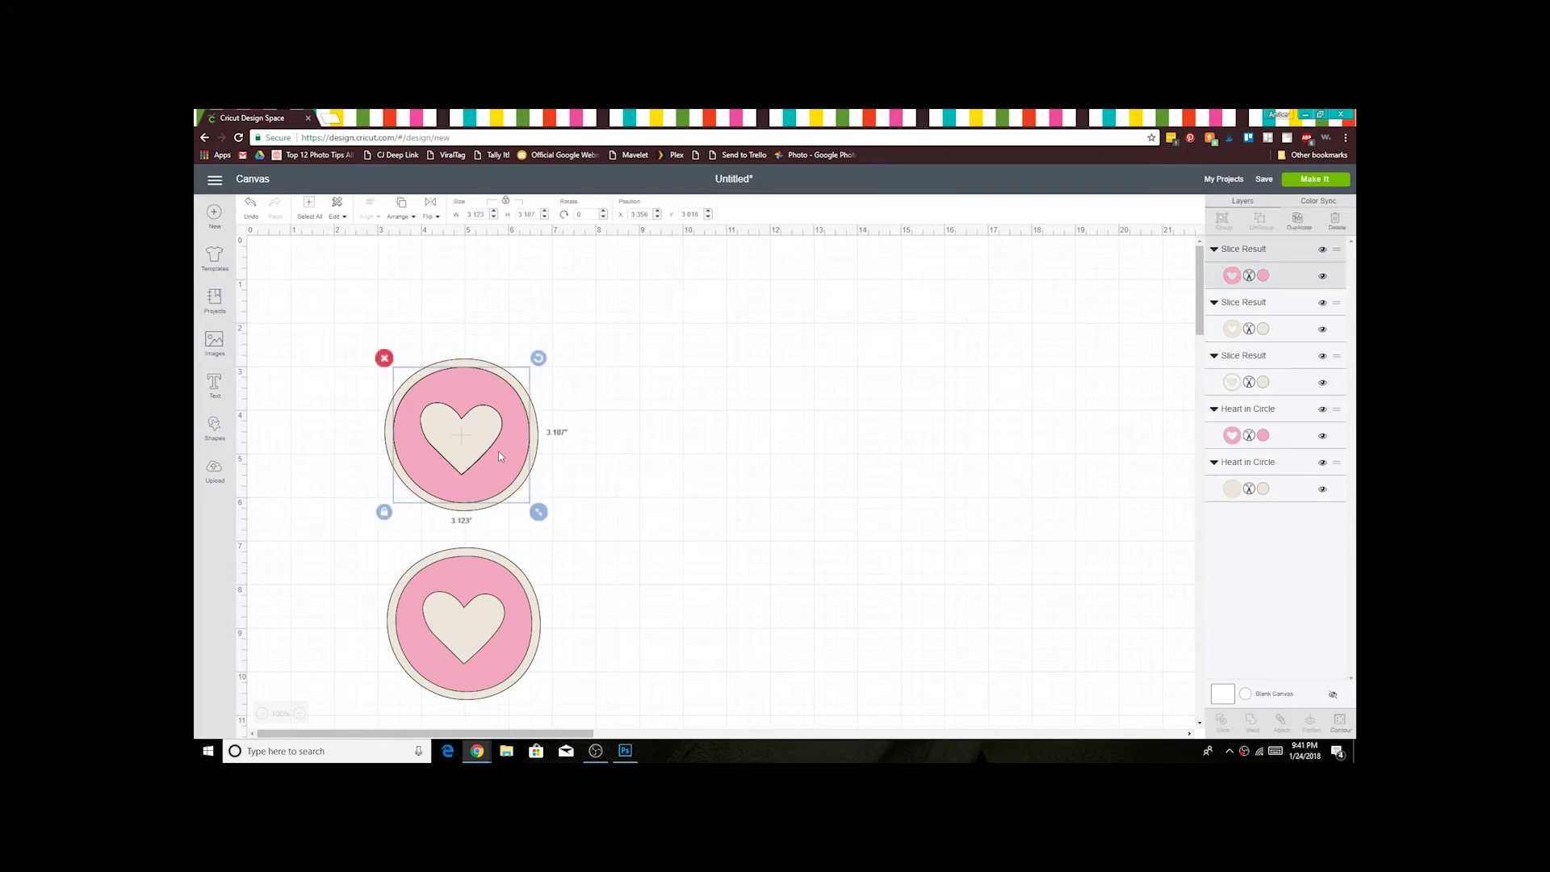
left_click_drag(498, 451, 742, 446)
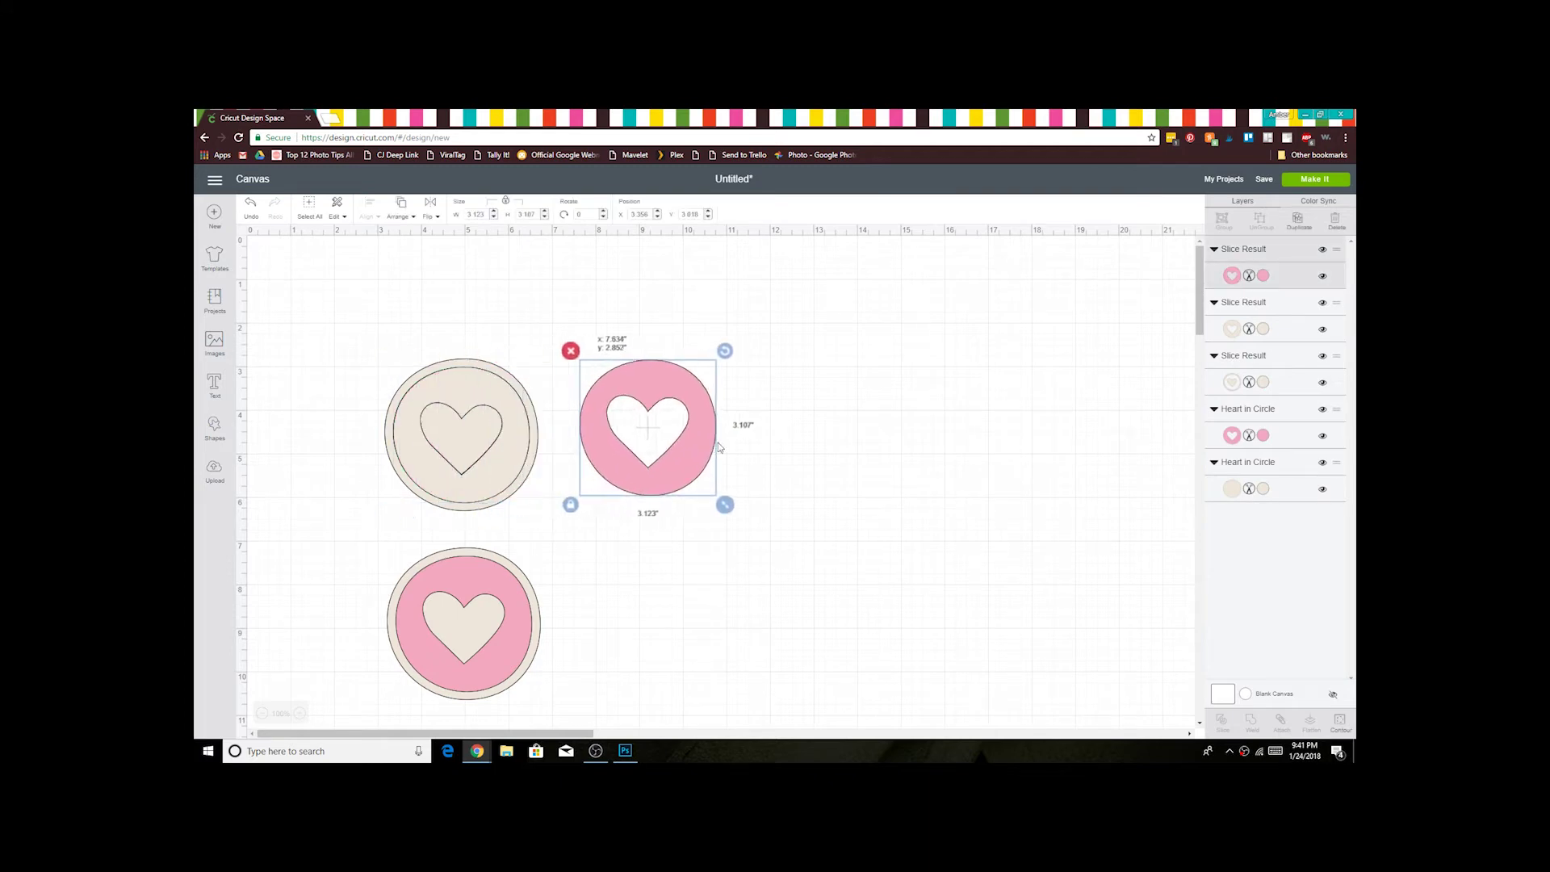
left_click(527, 450)
mouse_move(526, 450)
left_mouse_down()
mouse_move(861, 464)
mouse_move(909, 450)
left_mouse_up()
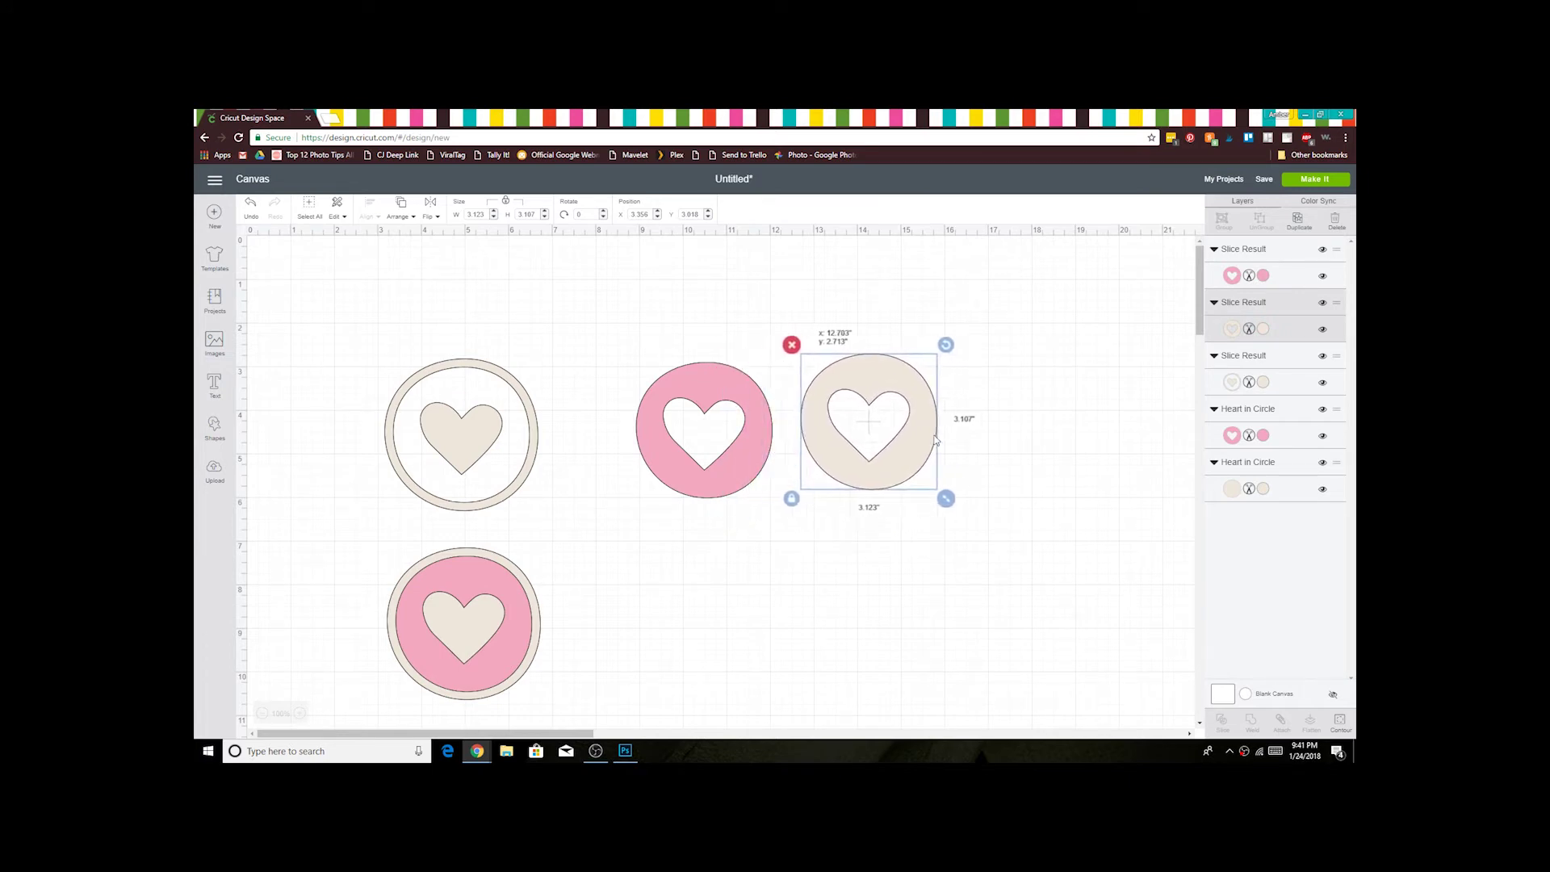
left_click_drag(908, 450, 916, 453)
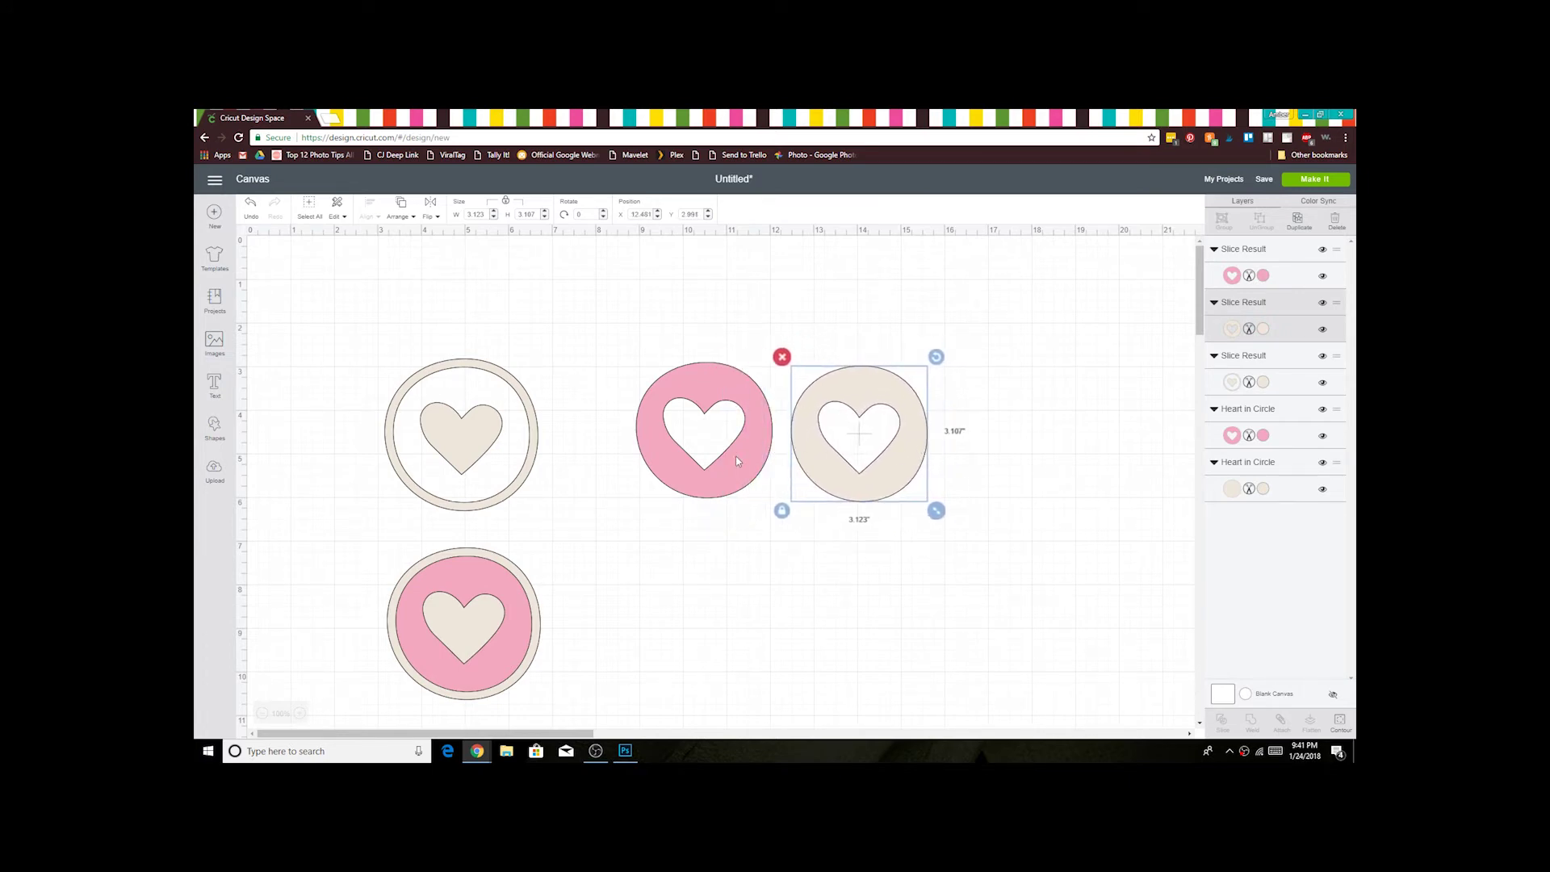
left_click(537, 453)
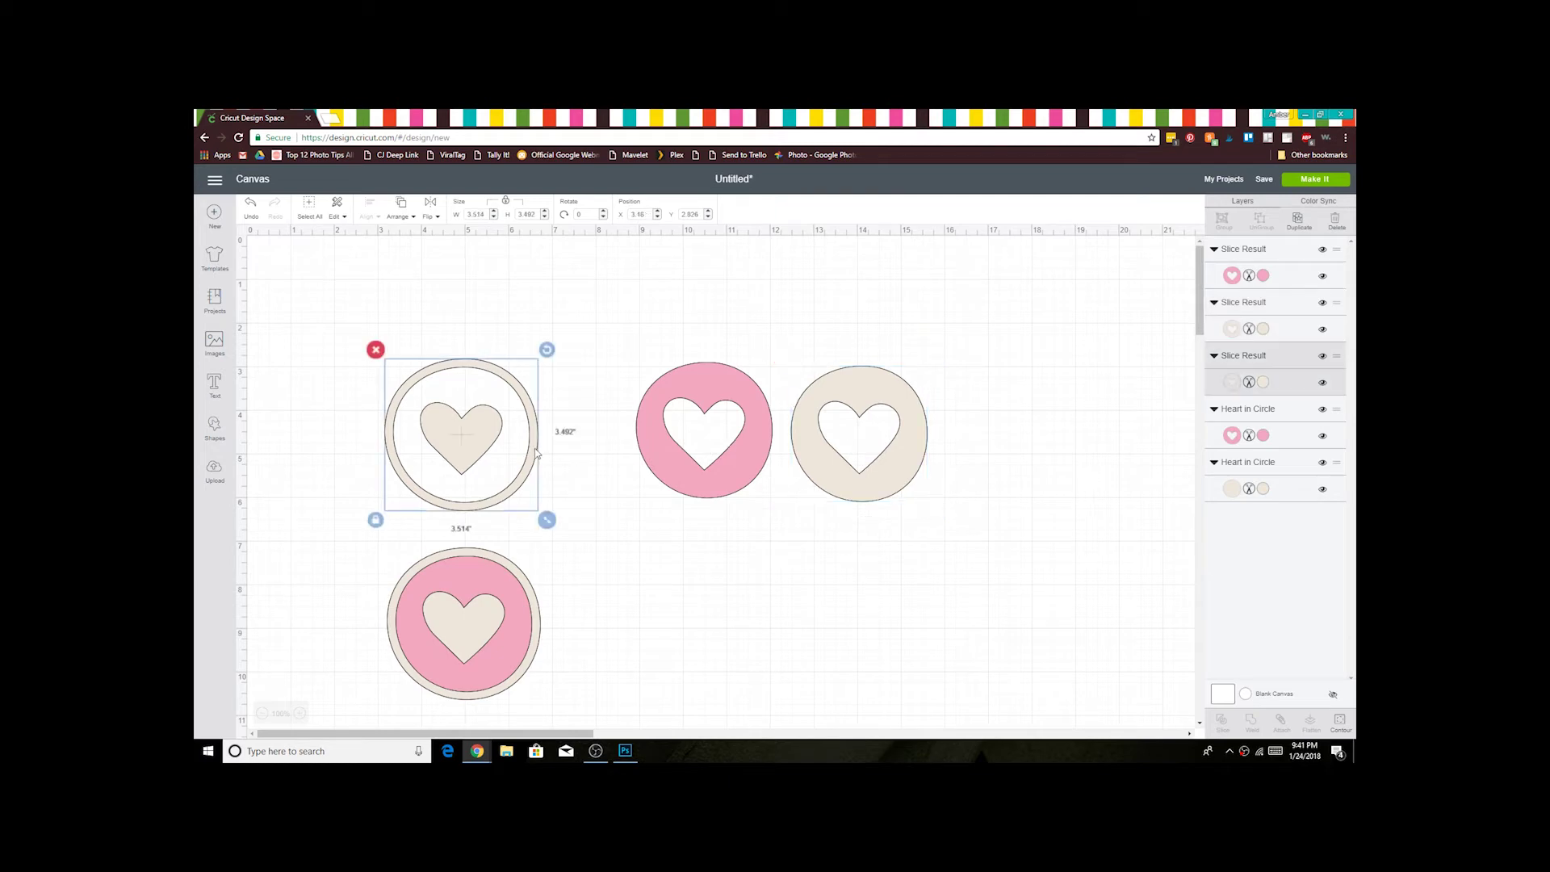
left_click_drag(536, 453, 606, 456)
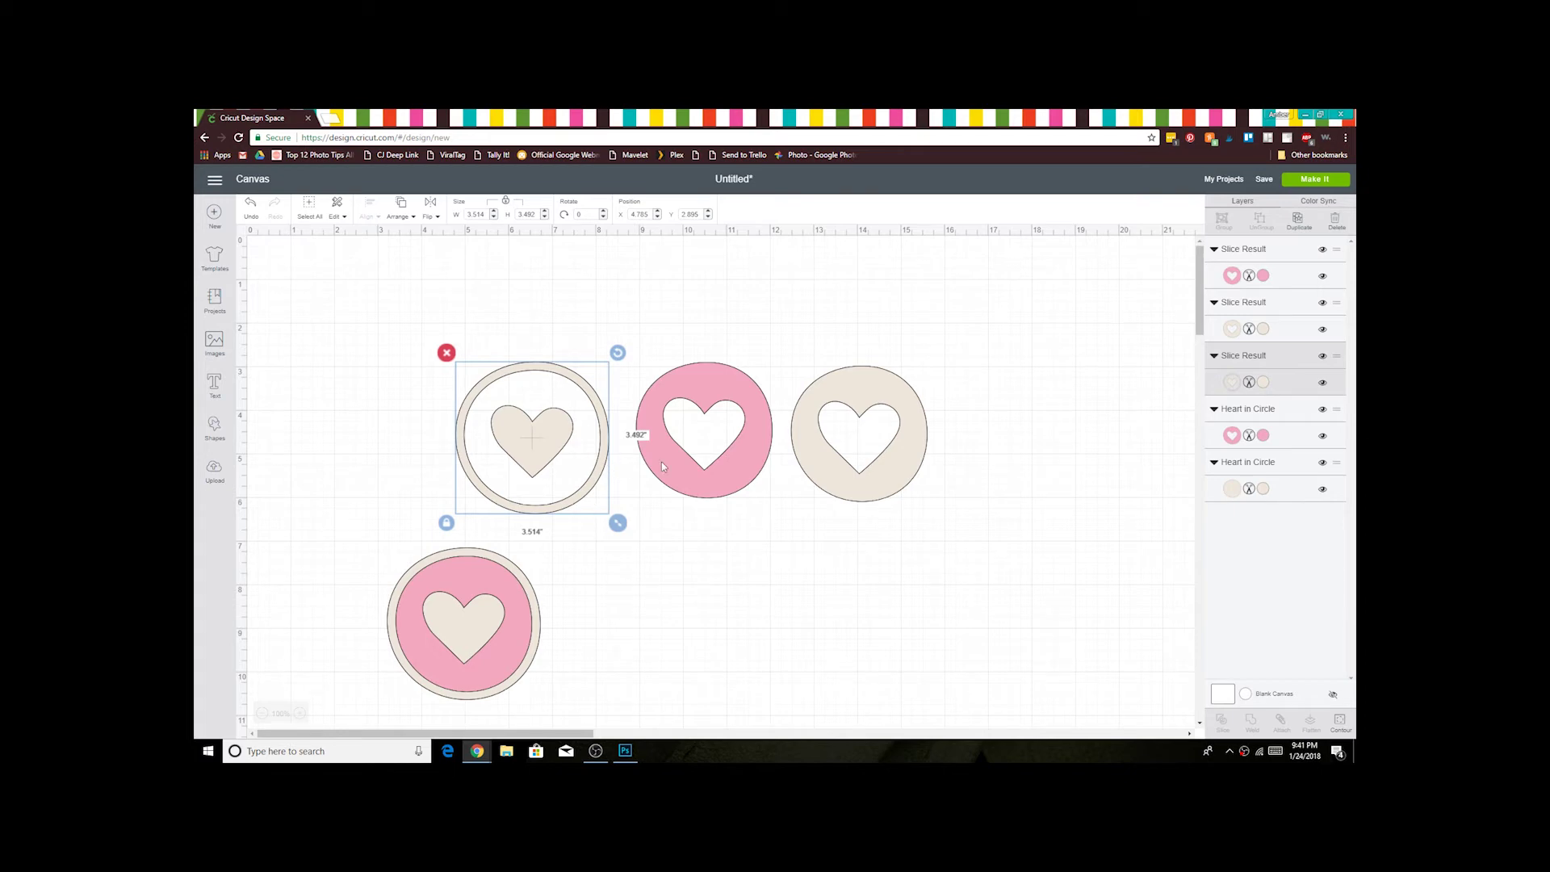
left_click(343, 570)
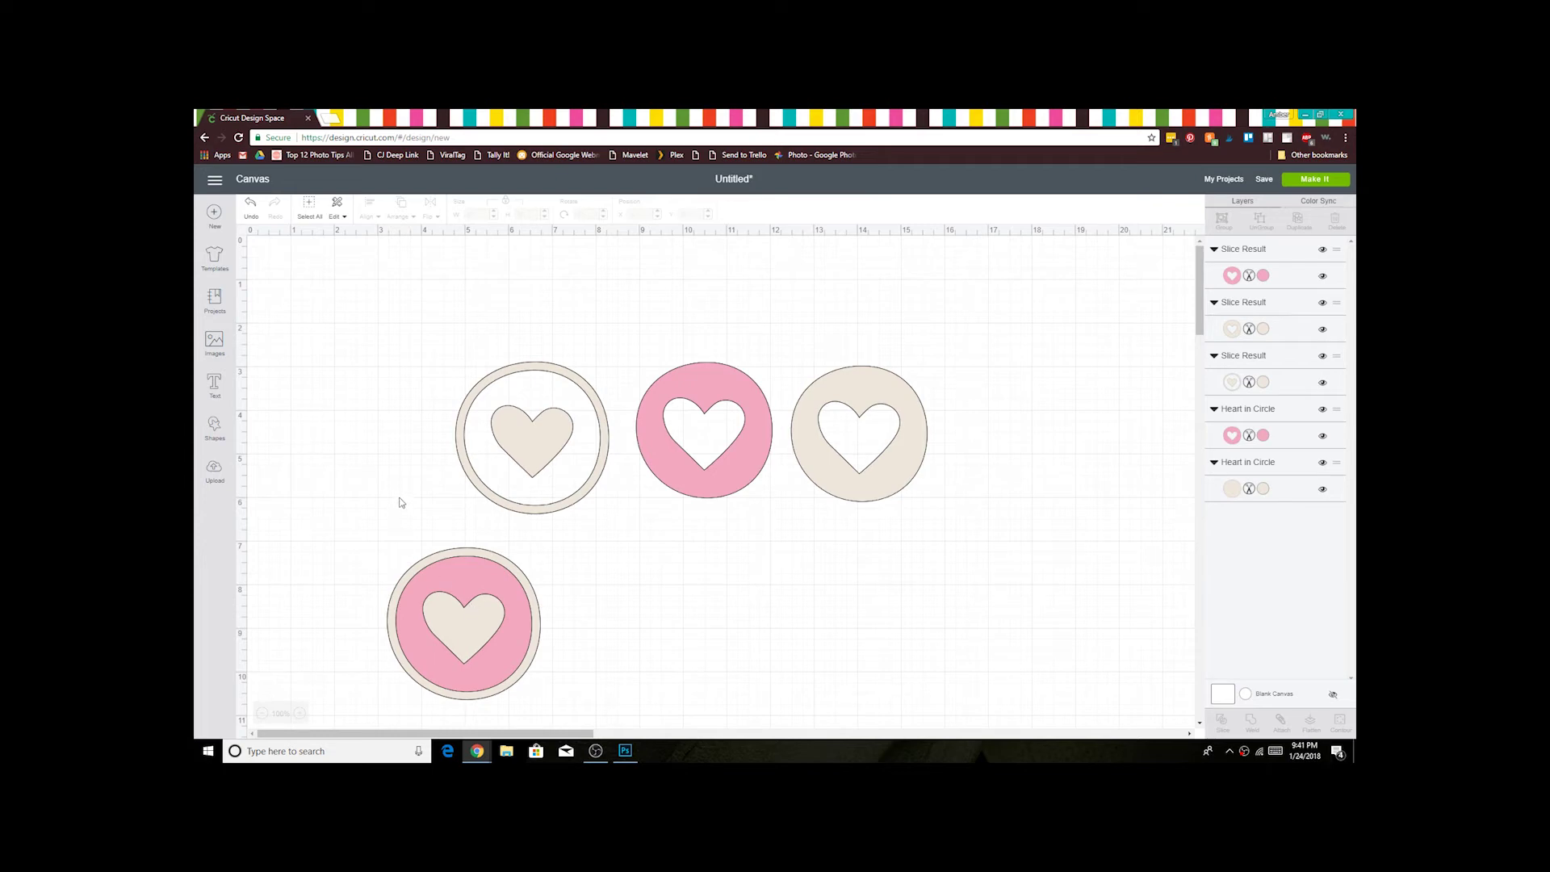
Move the three sliced pieces up and right, and shift the intact copy up and right
left_click_drag(428, 331, 985, 478)
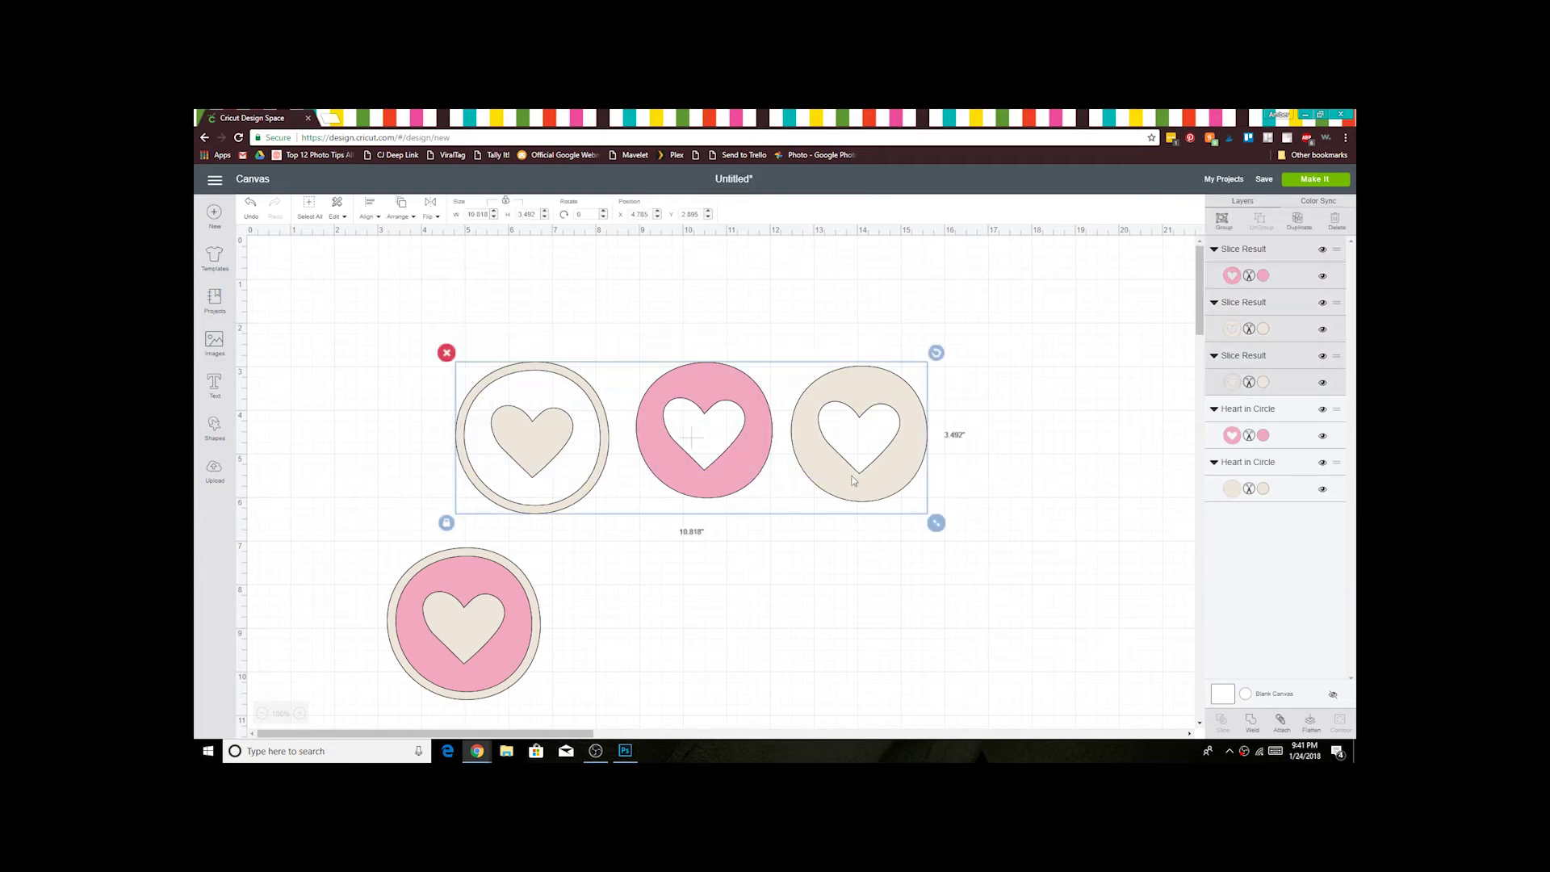
left_click_drag(860, 479, 1107, 373)
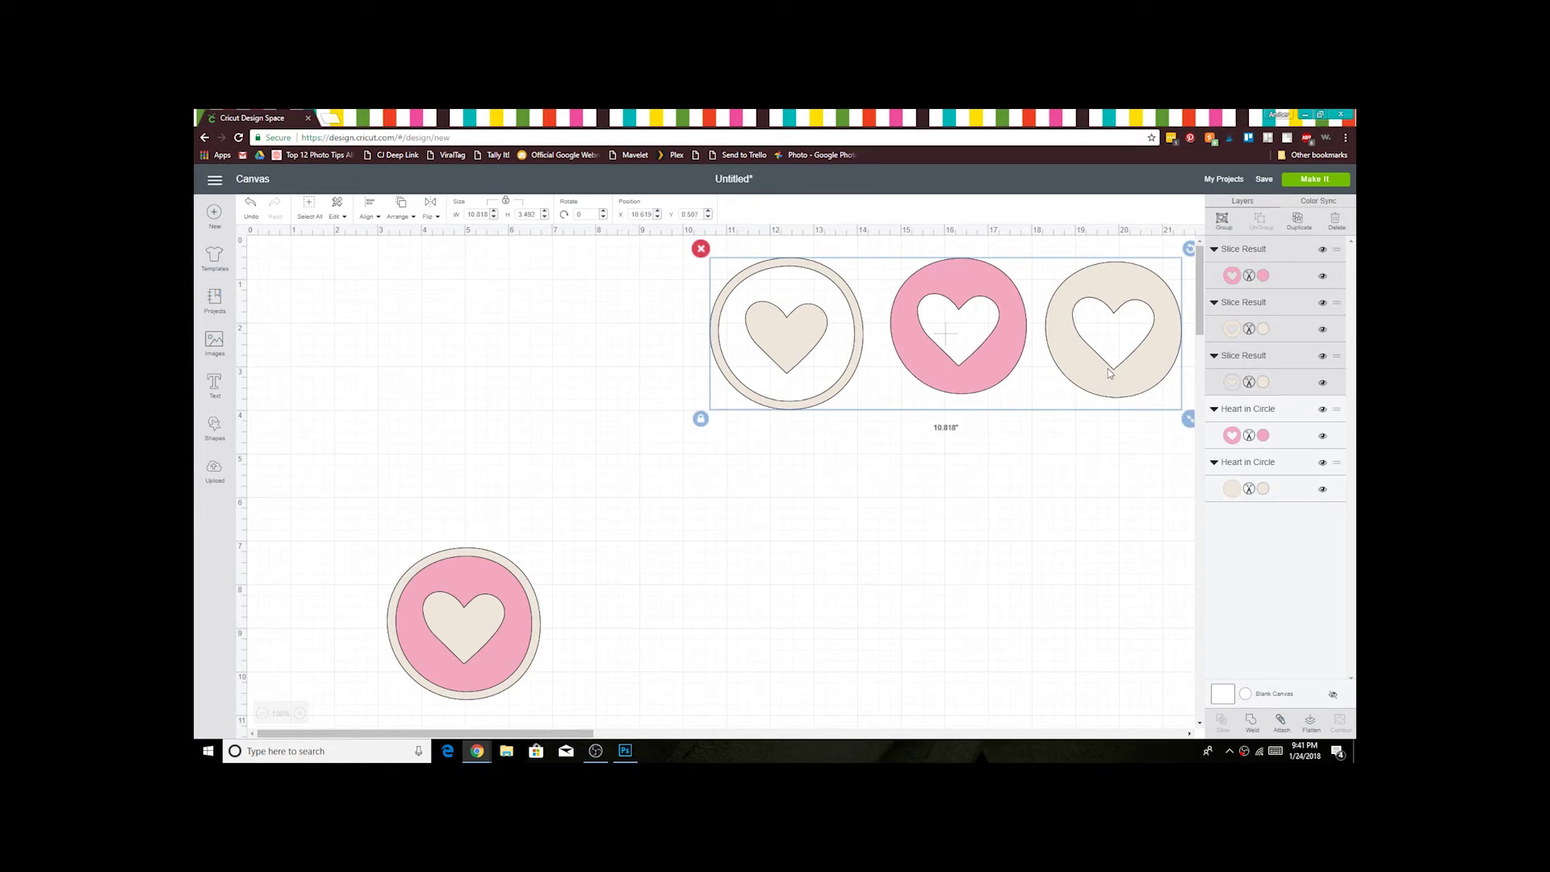
left_click(471, 487)
mouse_move(505, 651)
left_mouse_down()
mouse_move(528, 519)
mouse_move(533, 563)
left_mouse_up()
left_click(618, 560)
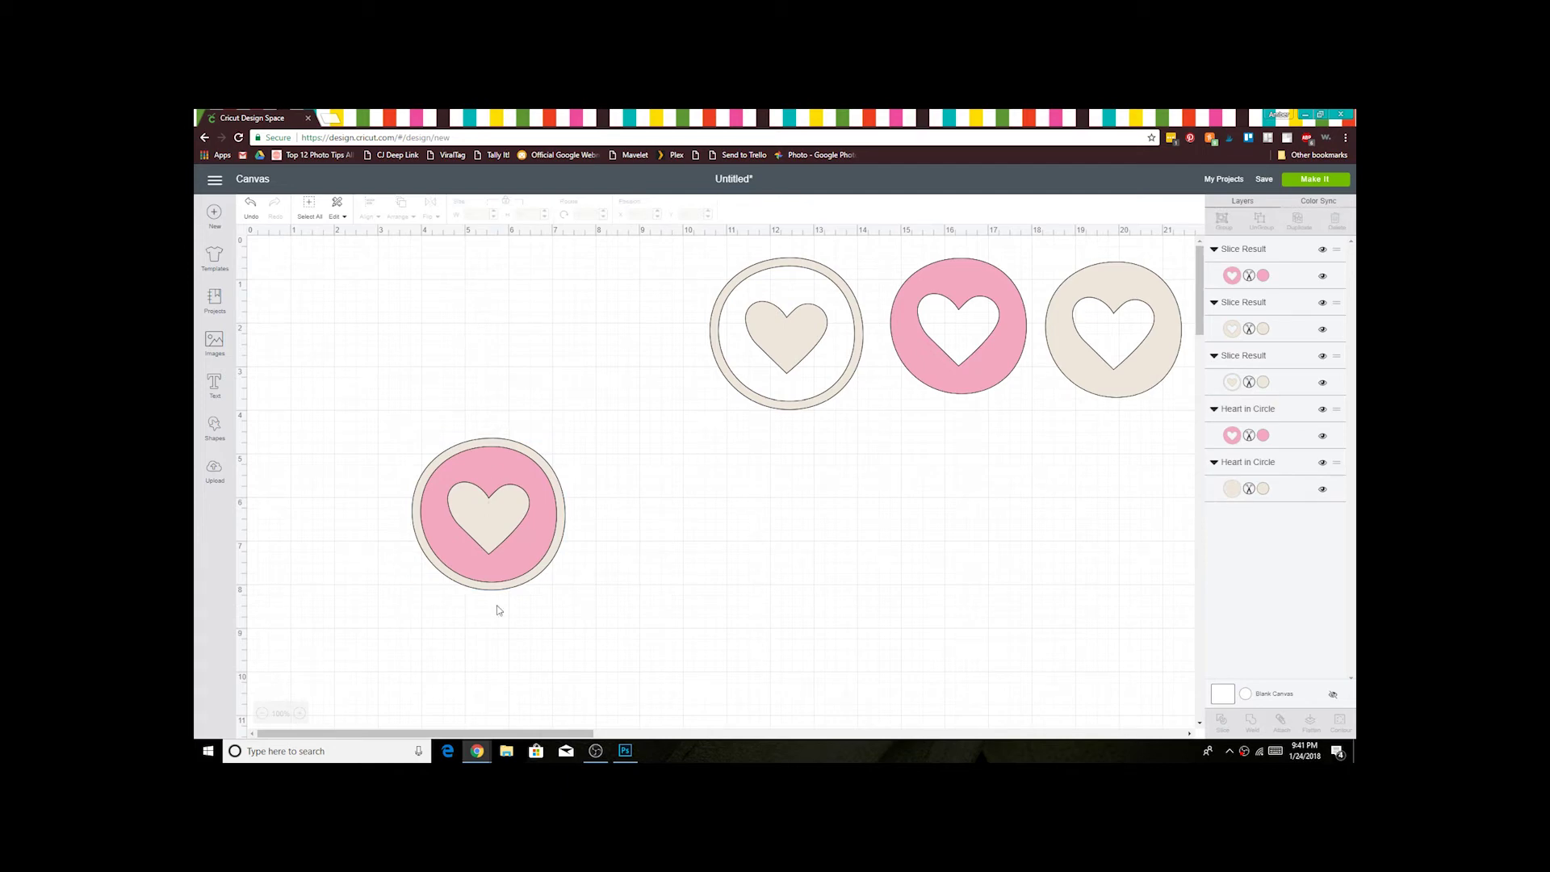
Add a square and change its layer operation from Cut to Write
left_click(219, 436)
left_click(257, 357)
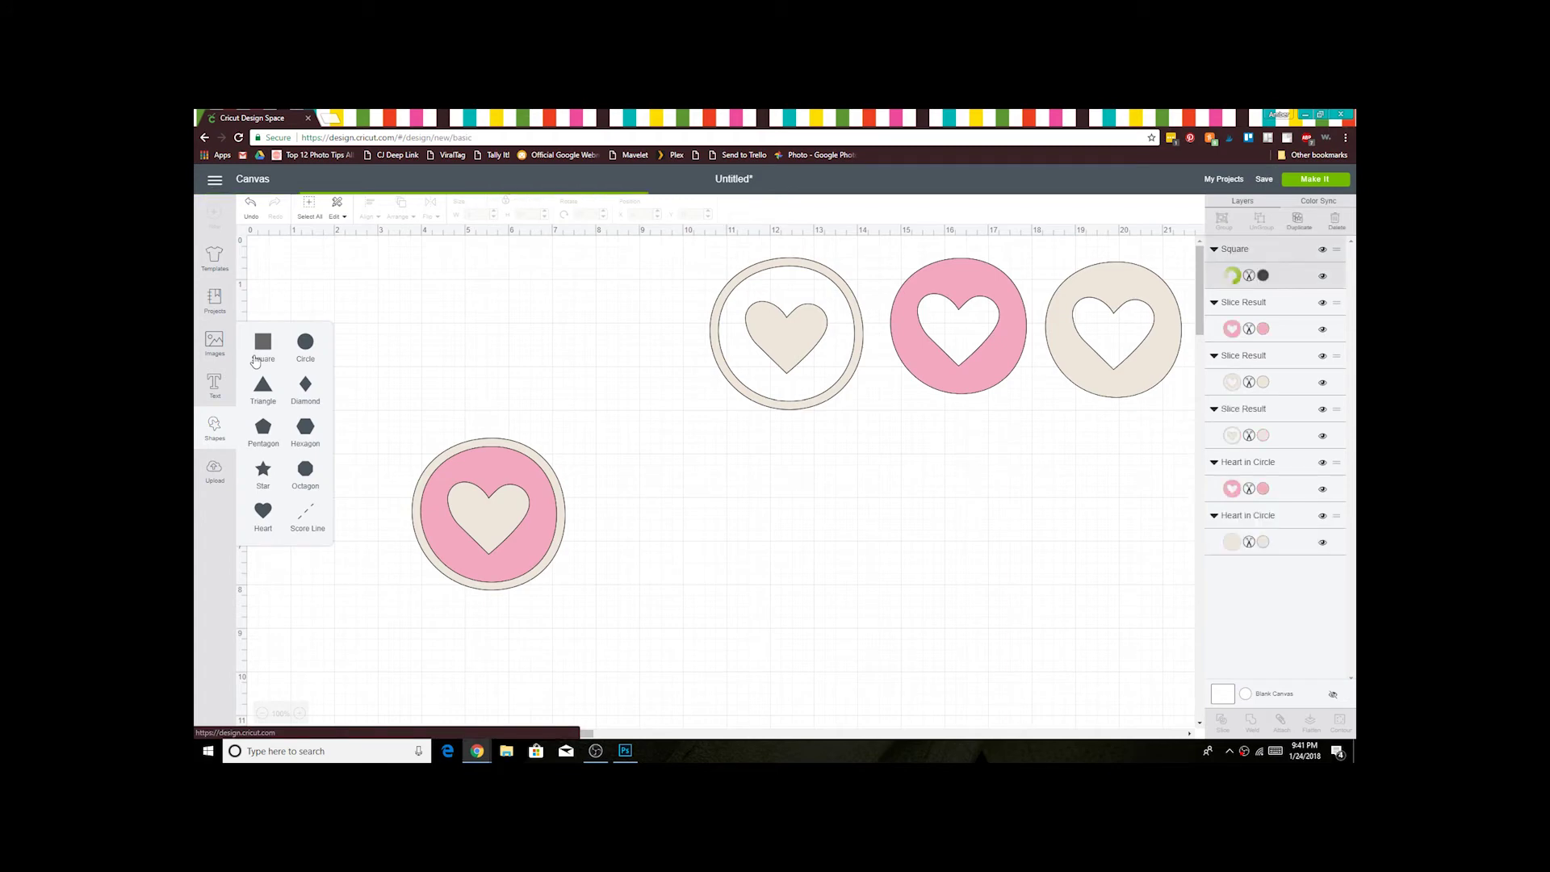
left_click_drag(495, 469, 585, 474)
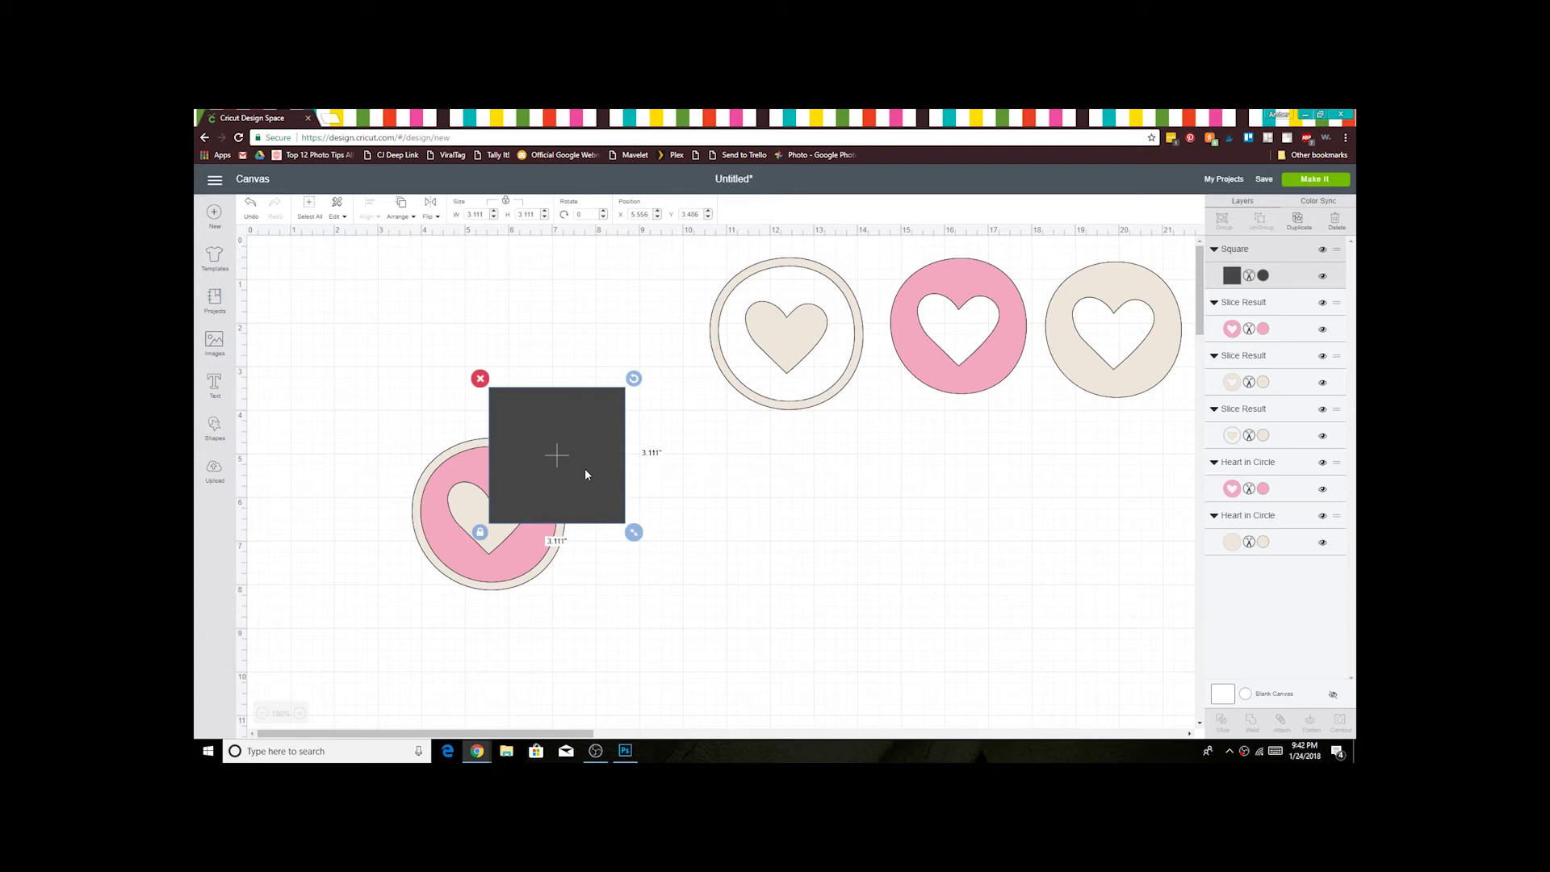
left_click(1250, 281)
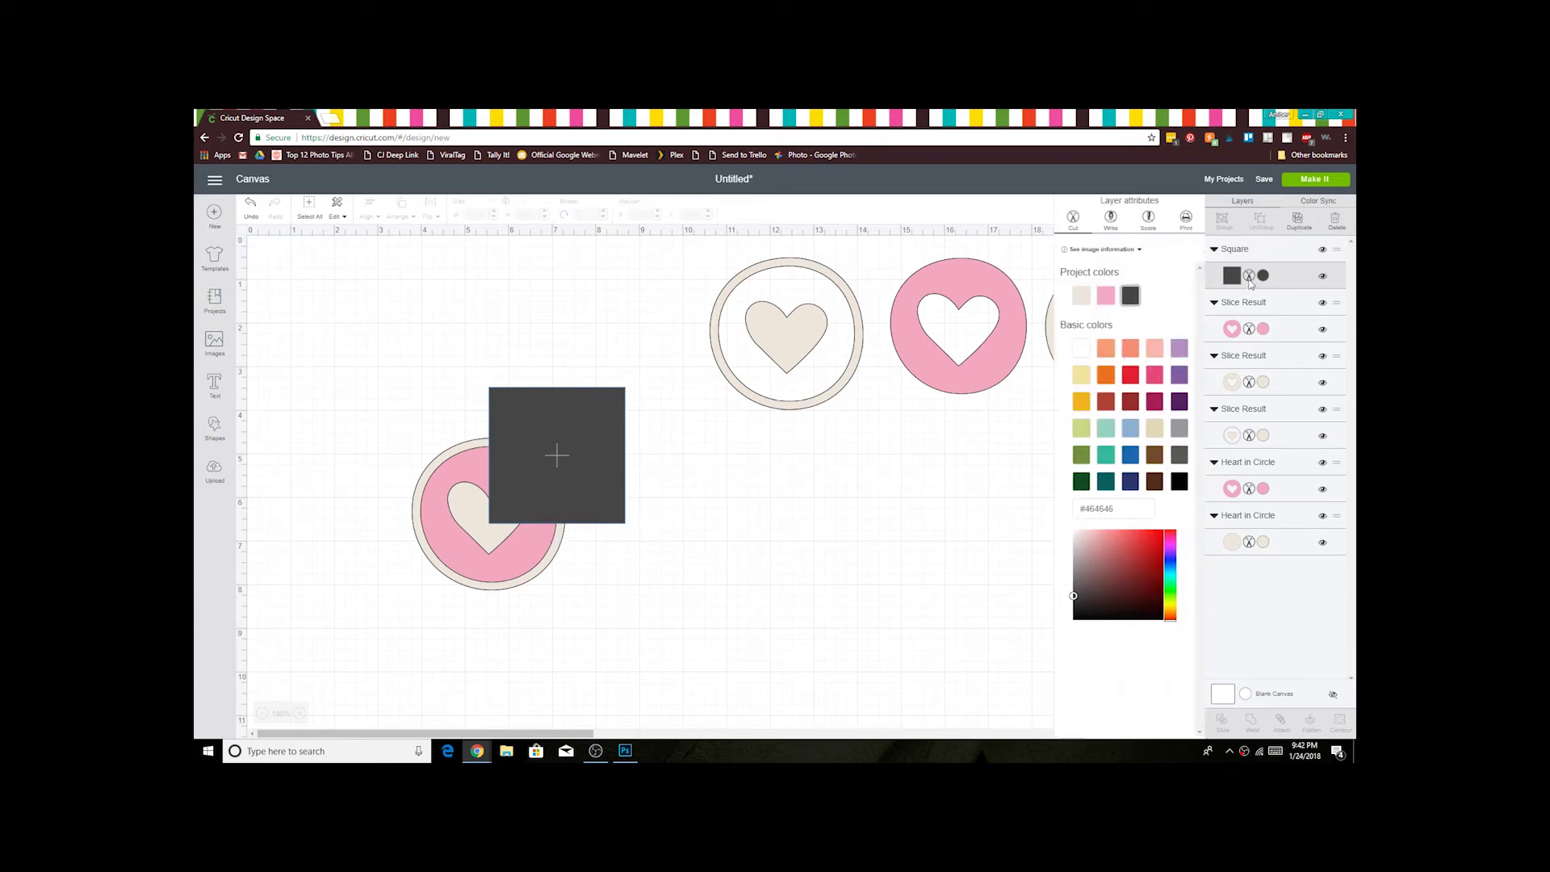
left_click(1111, 222)
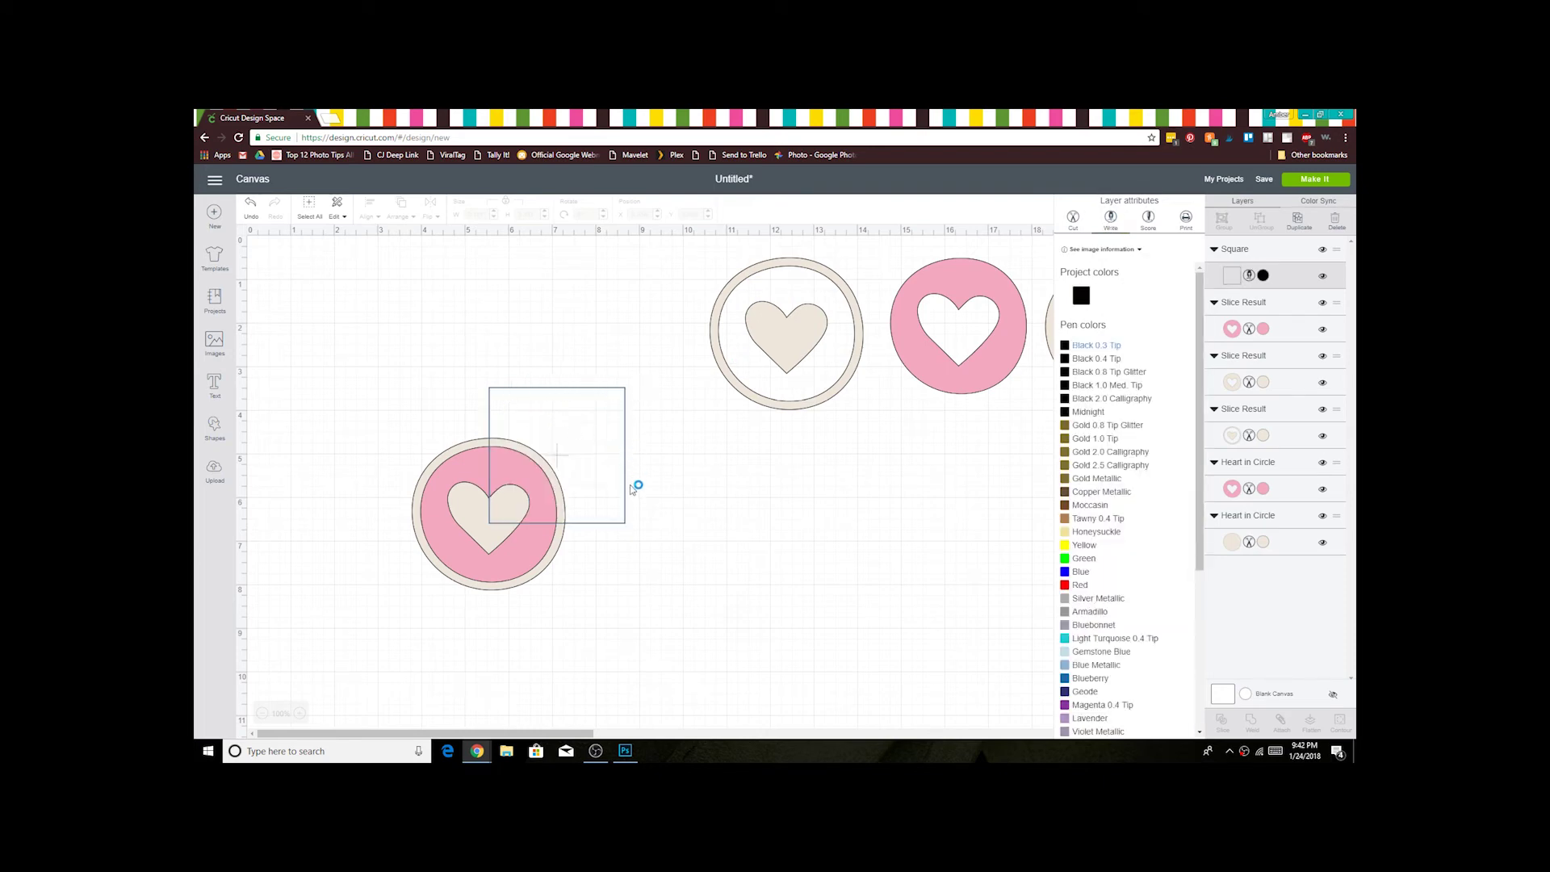
left_click(606, 469)
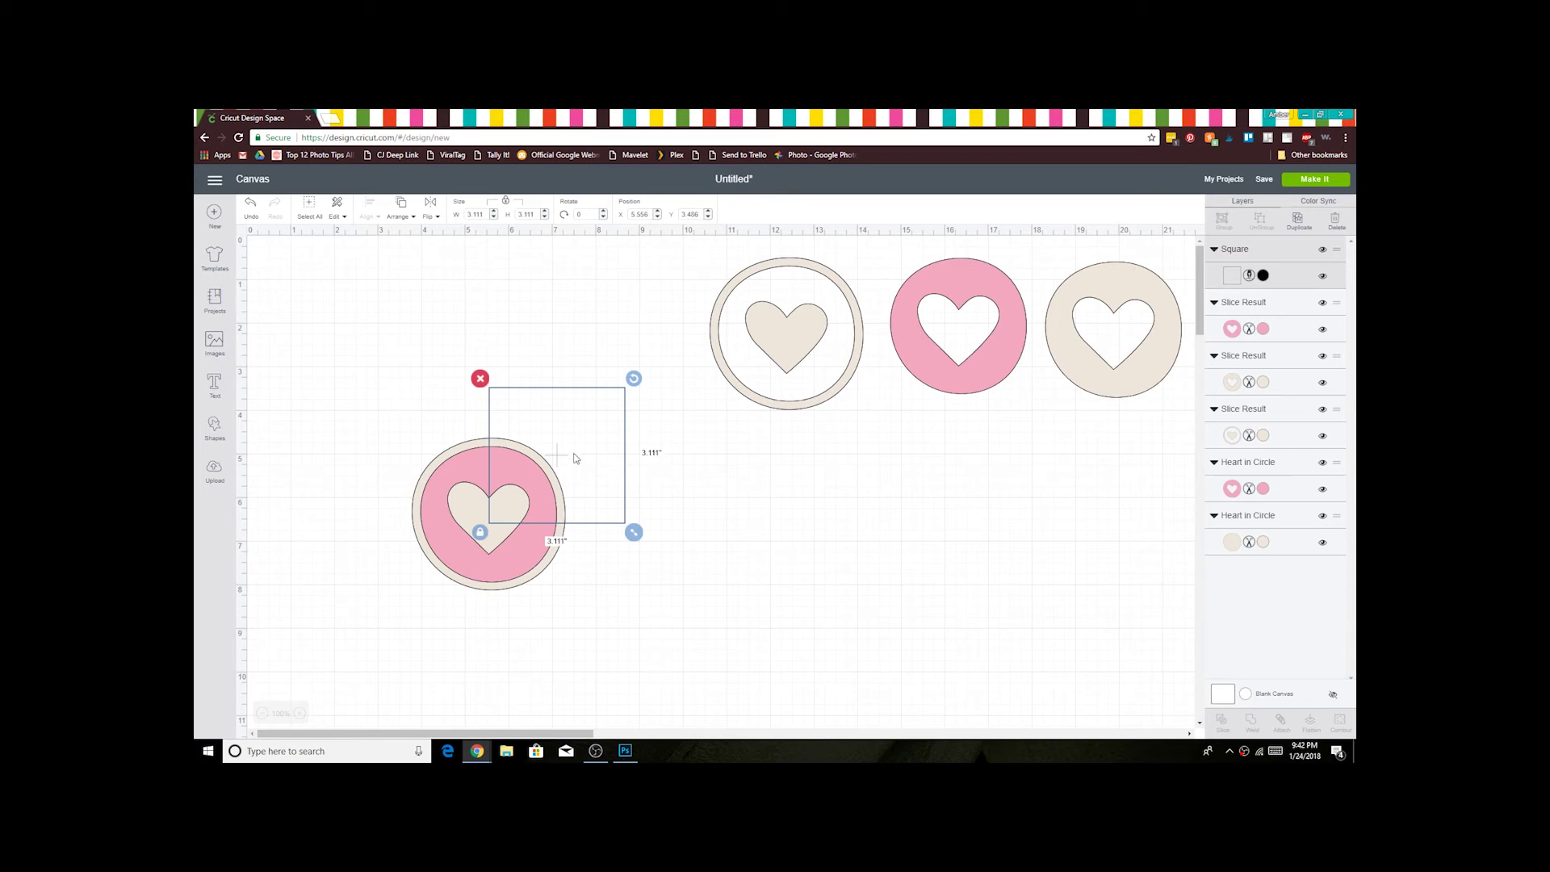
Enlarge the square to 4.139" and align its edge with the pink circle's centre
left_click_drag(575, 458, 563, 489)
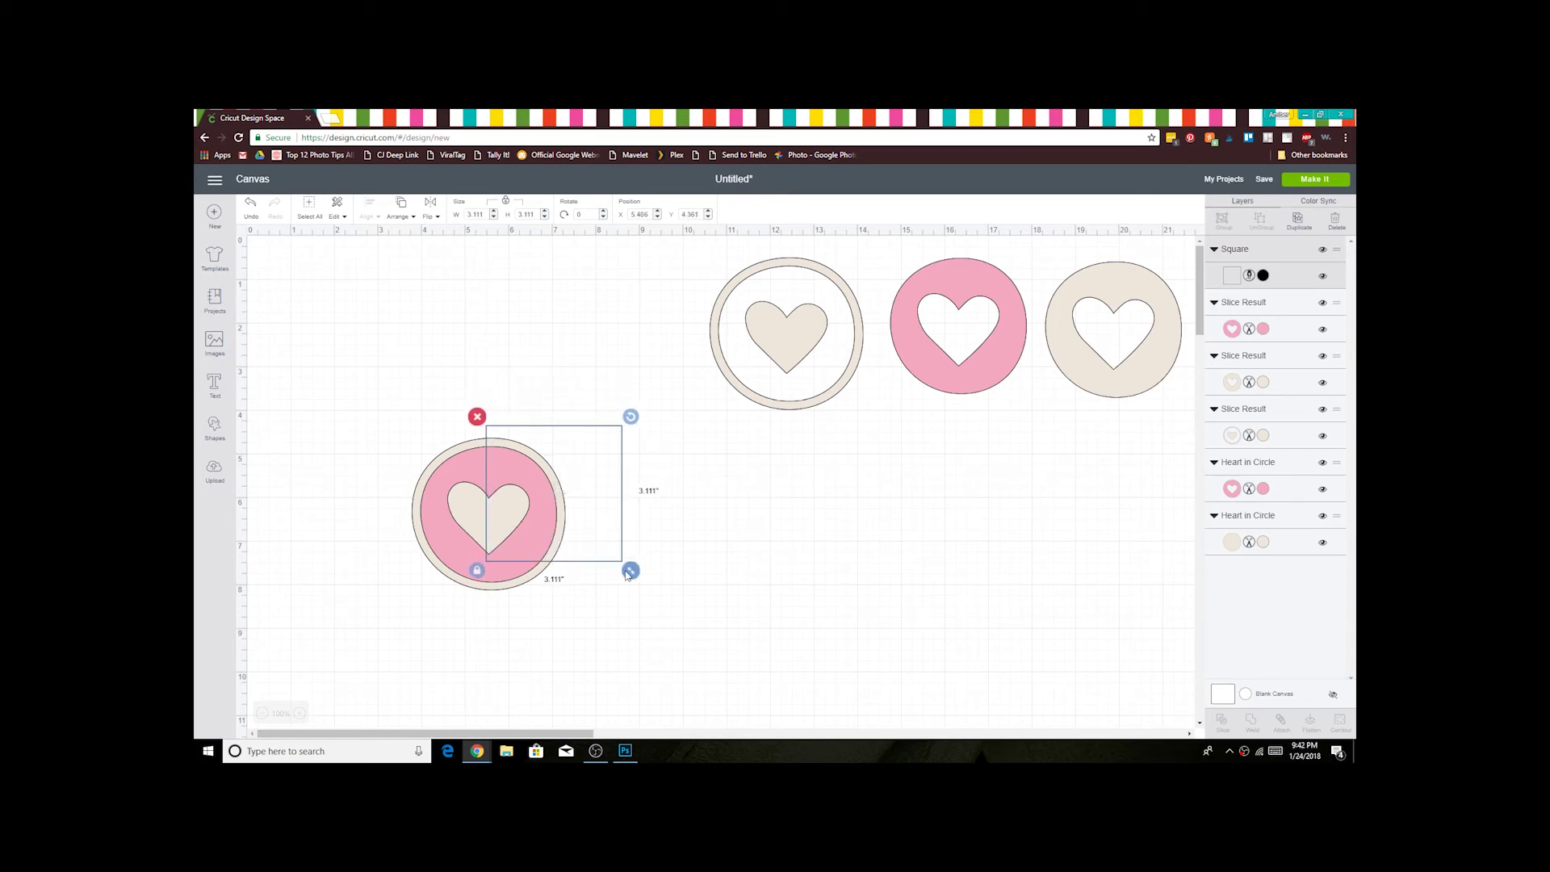
left_click_drag(627, 573, 652, 663)
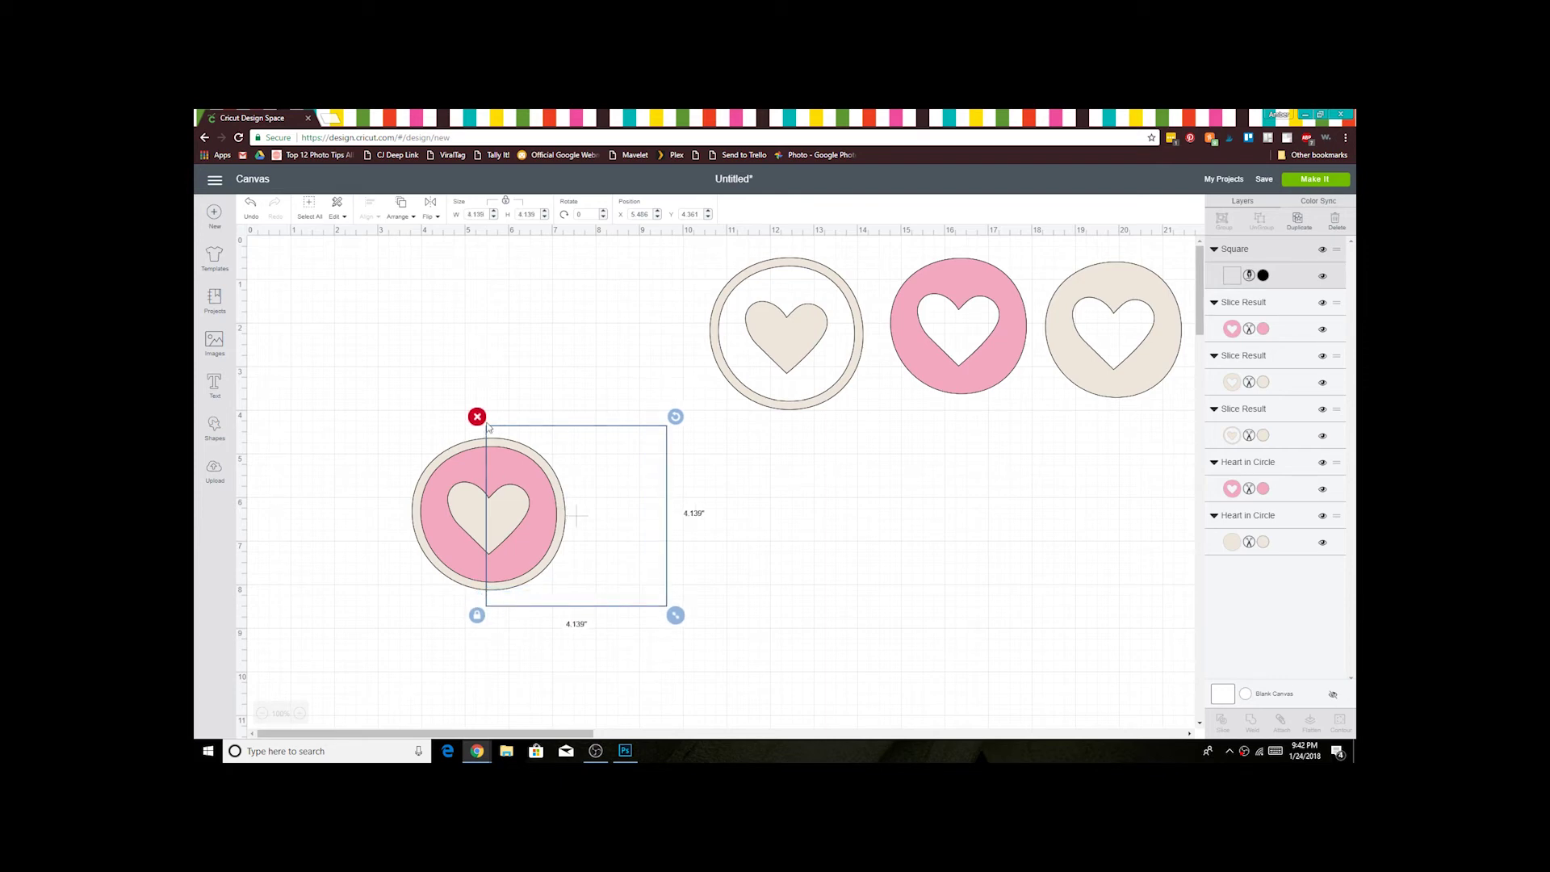
left_click_drag(626, 556, 630, 558)
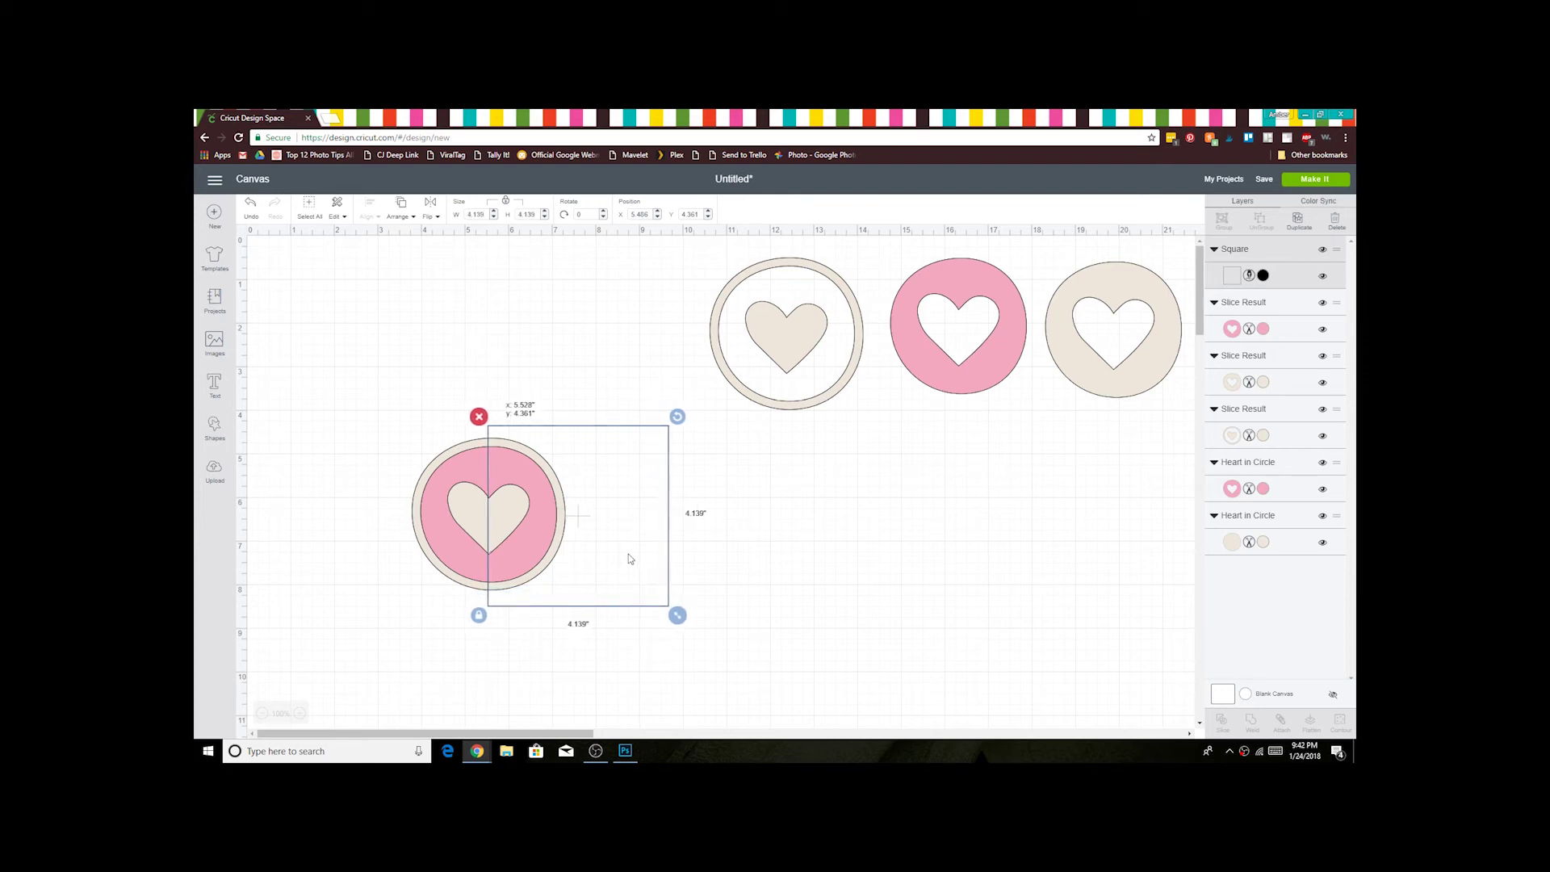
left_click_drag(629, 555, 630, 557)
left_click_drag(534, 643, 465, 436)
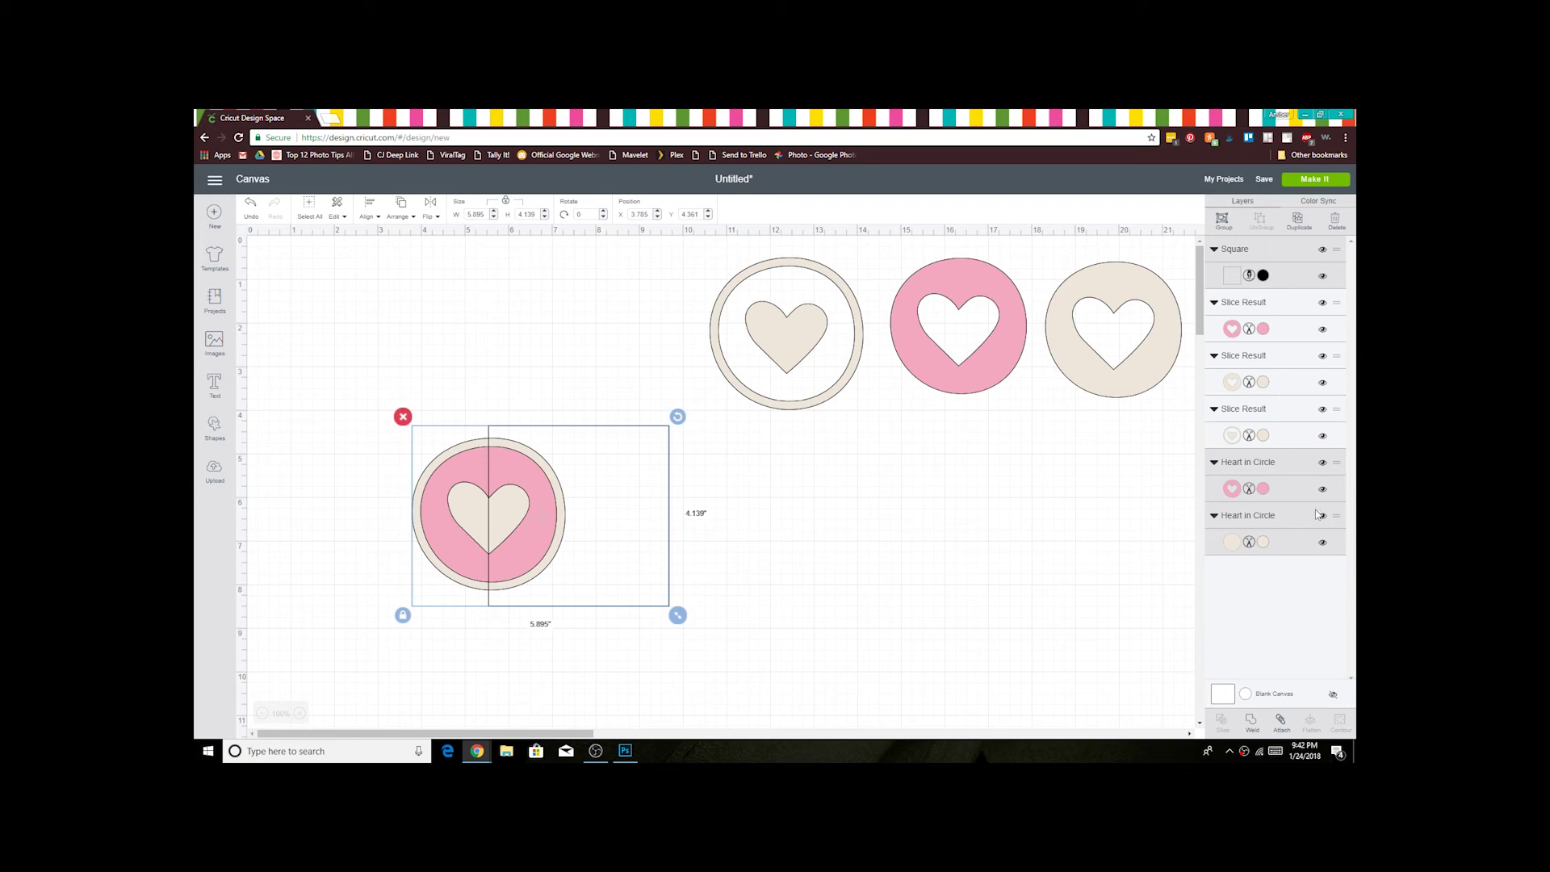
Hide the bottom beige Heart in Circle layer and slice the pink circle with the square
left_click(1322, 545)
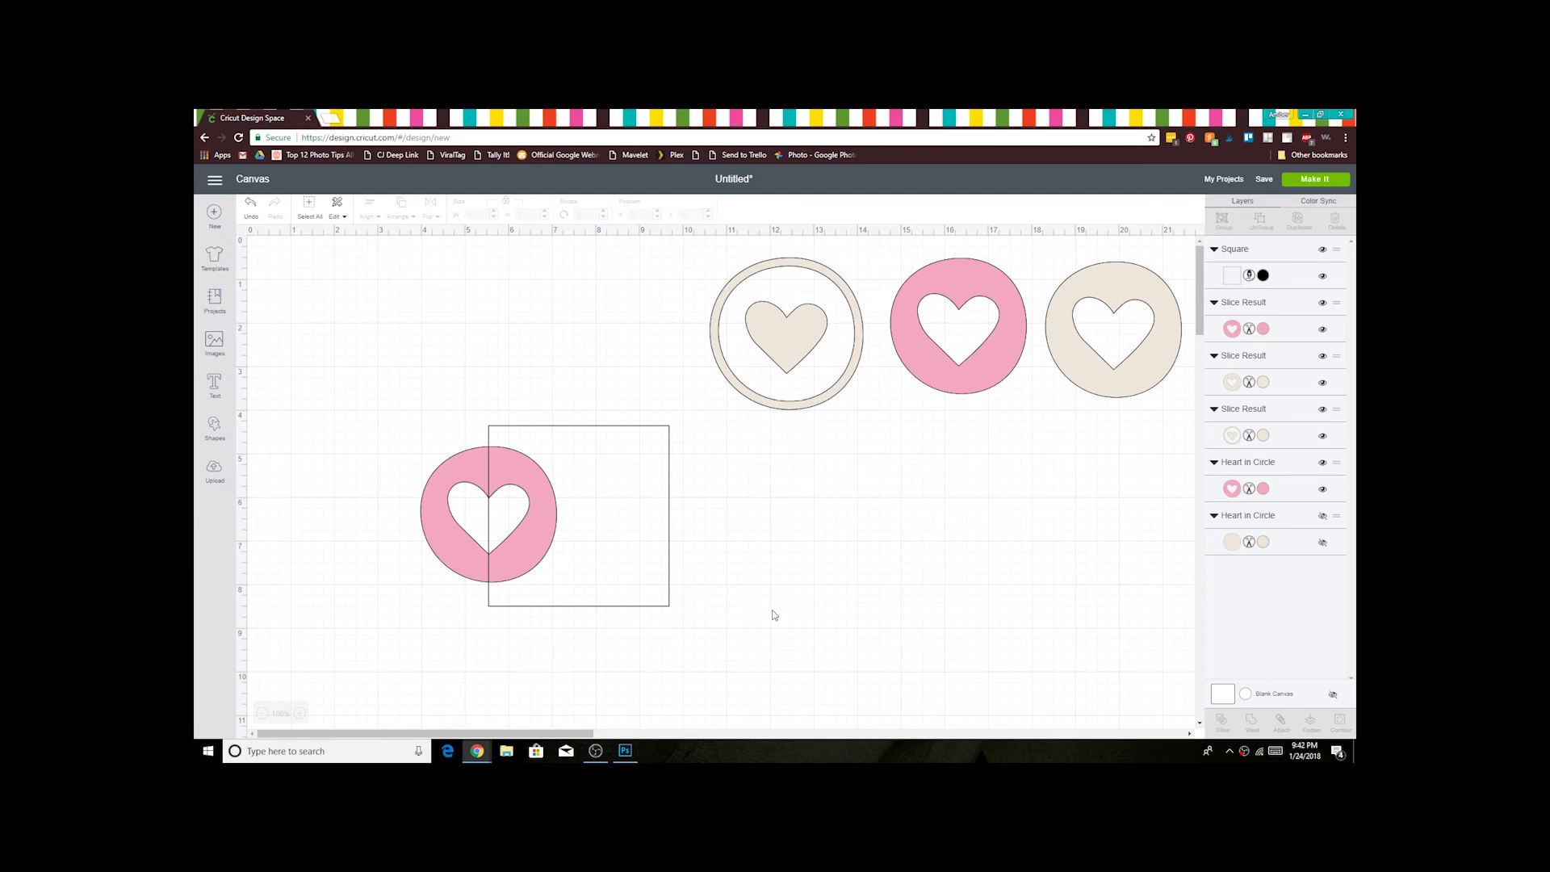
left_click_drag(772, 611, 381, 443)
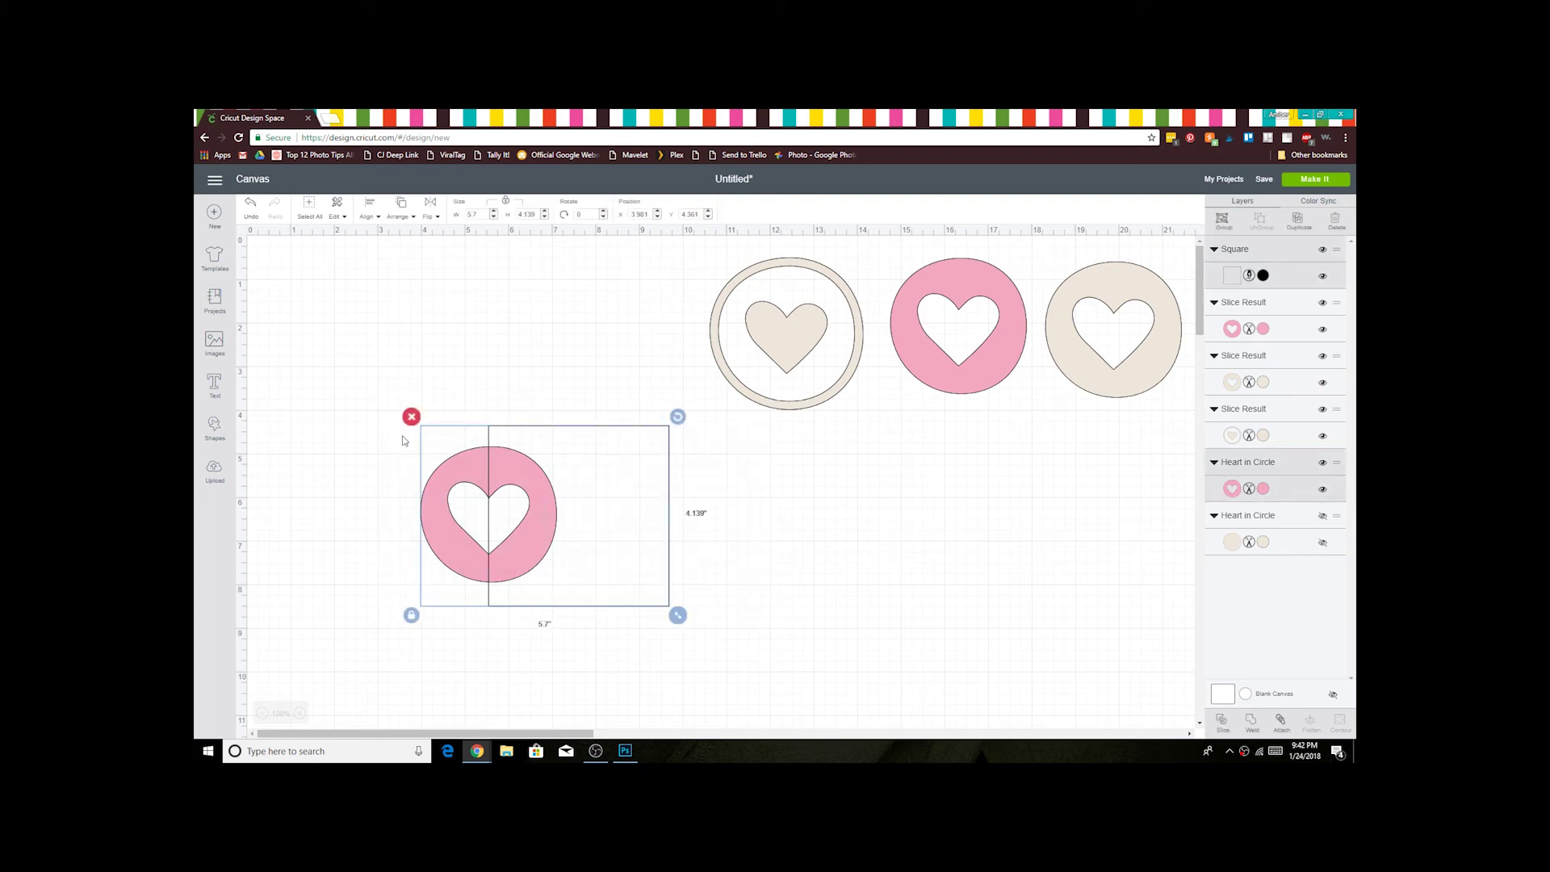
left_click(1223, 726)
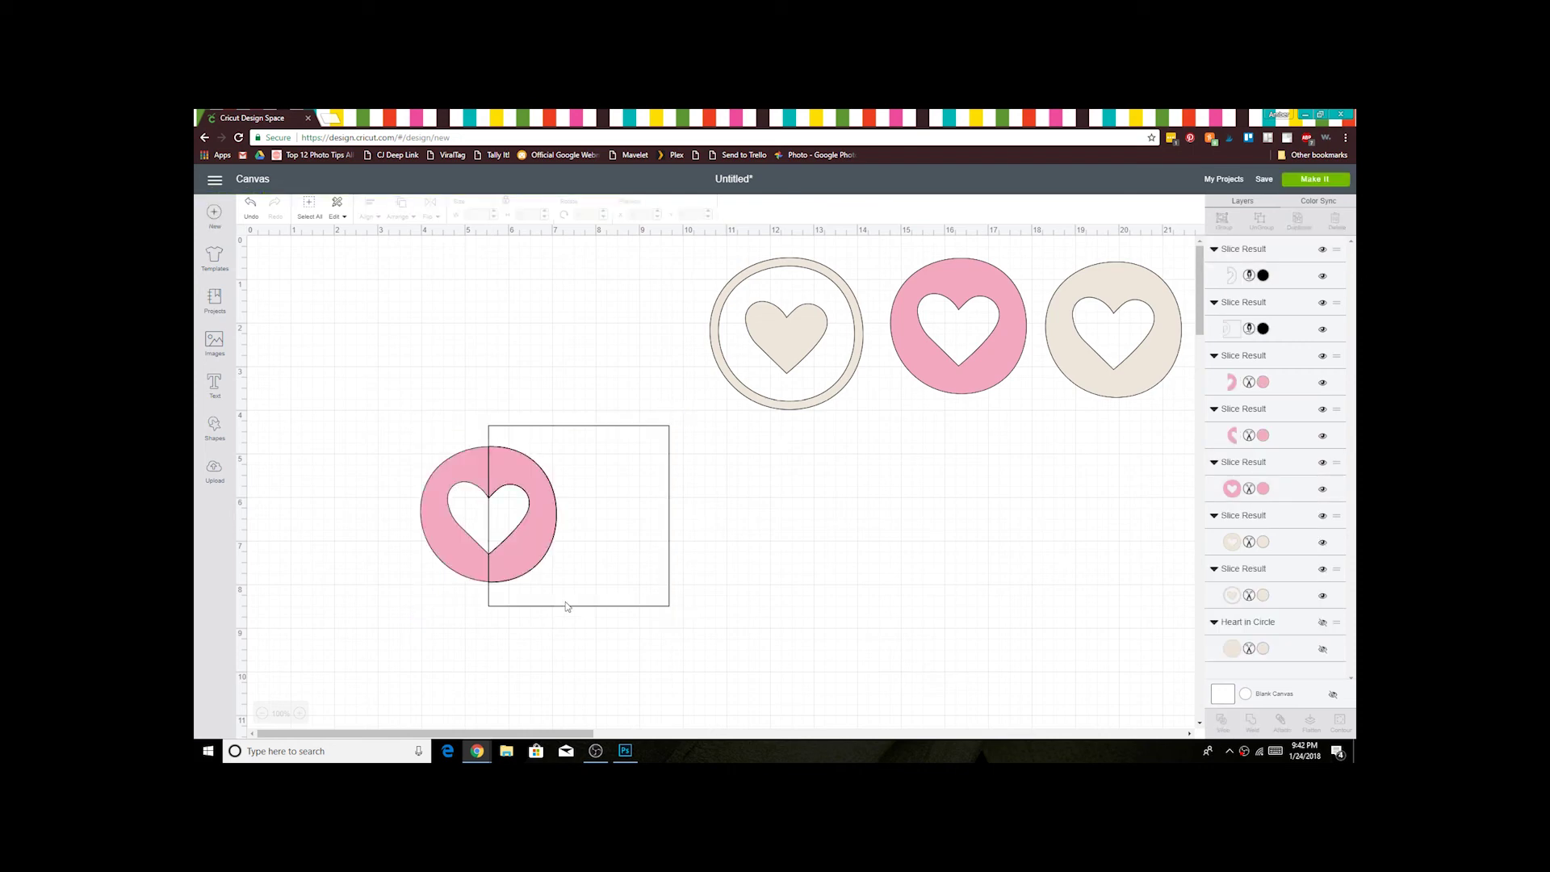
Move the square remnant and outline half-circle right, and separate the right pink half from the left
left_click_drag(670, 526, 825, 560)
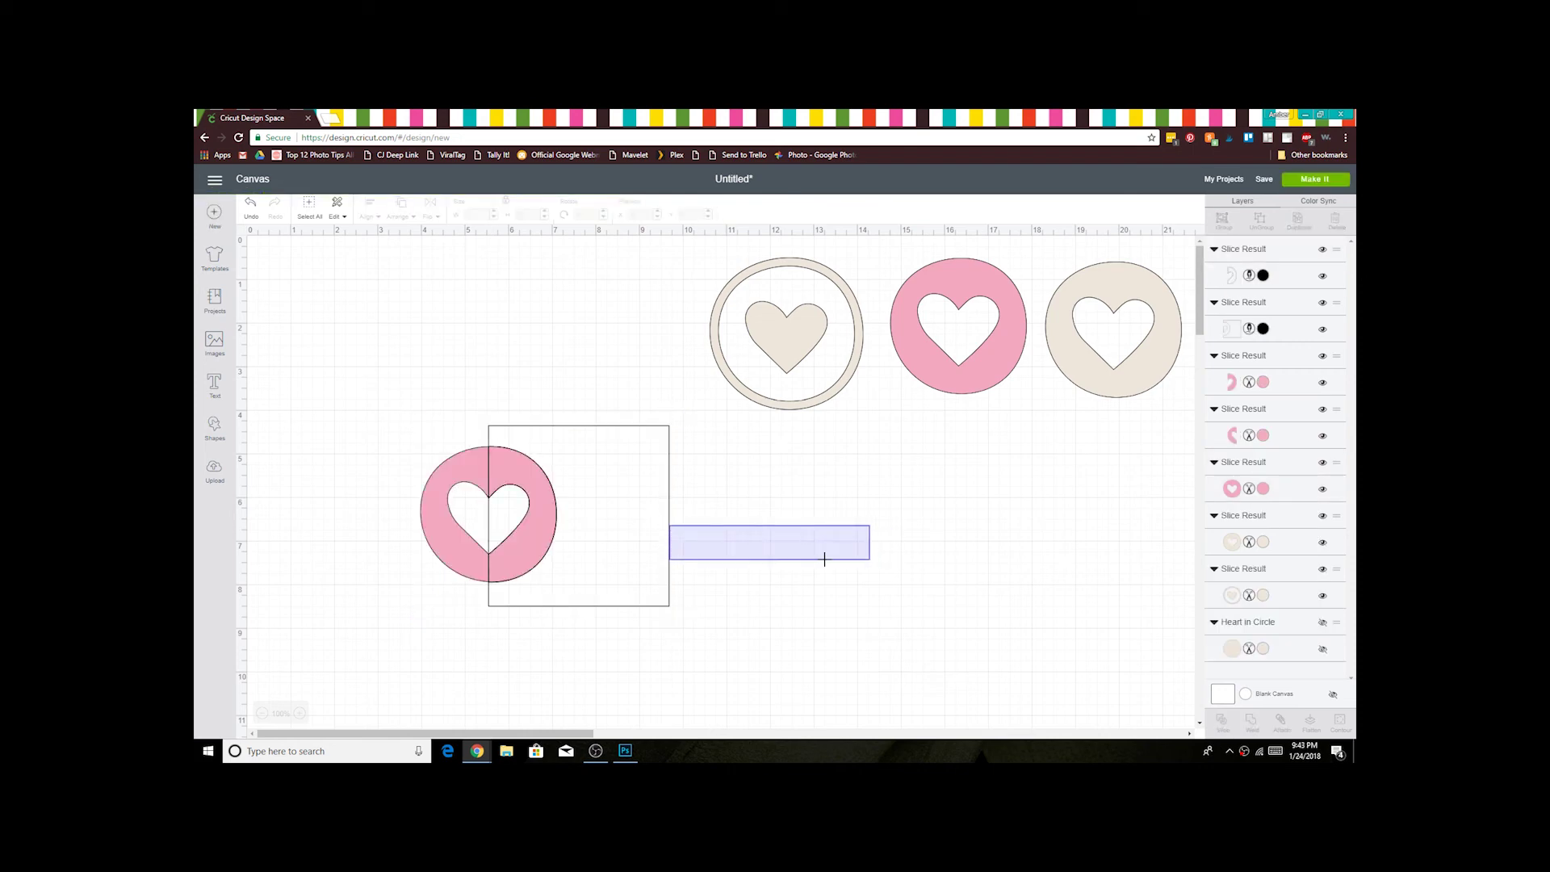
left_click(661, 542)
left_click_drag(661, 541, 1096, 568)
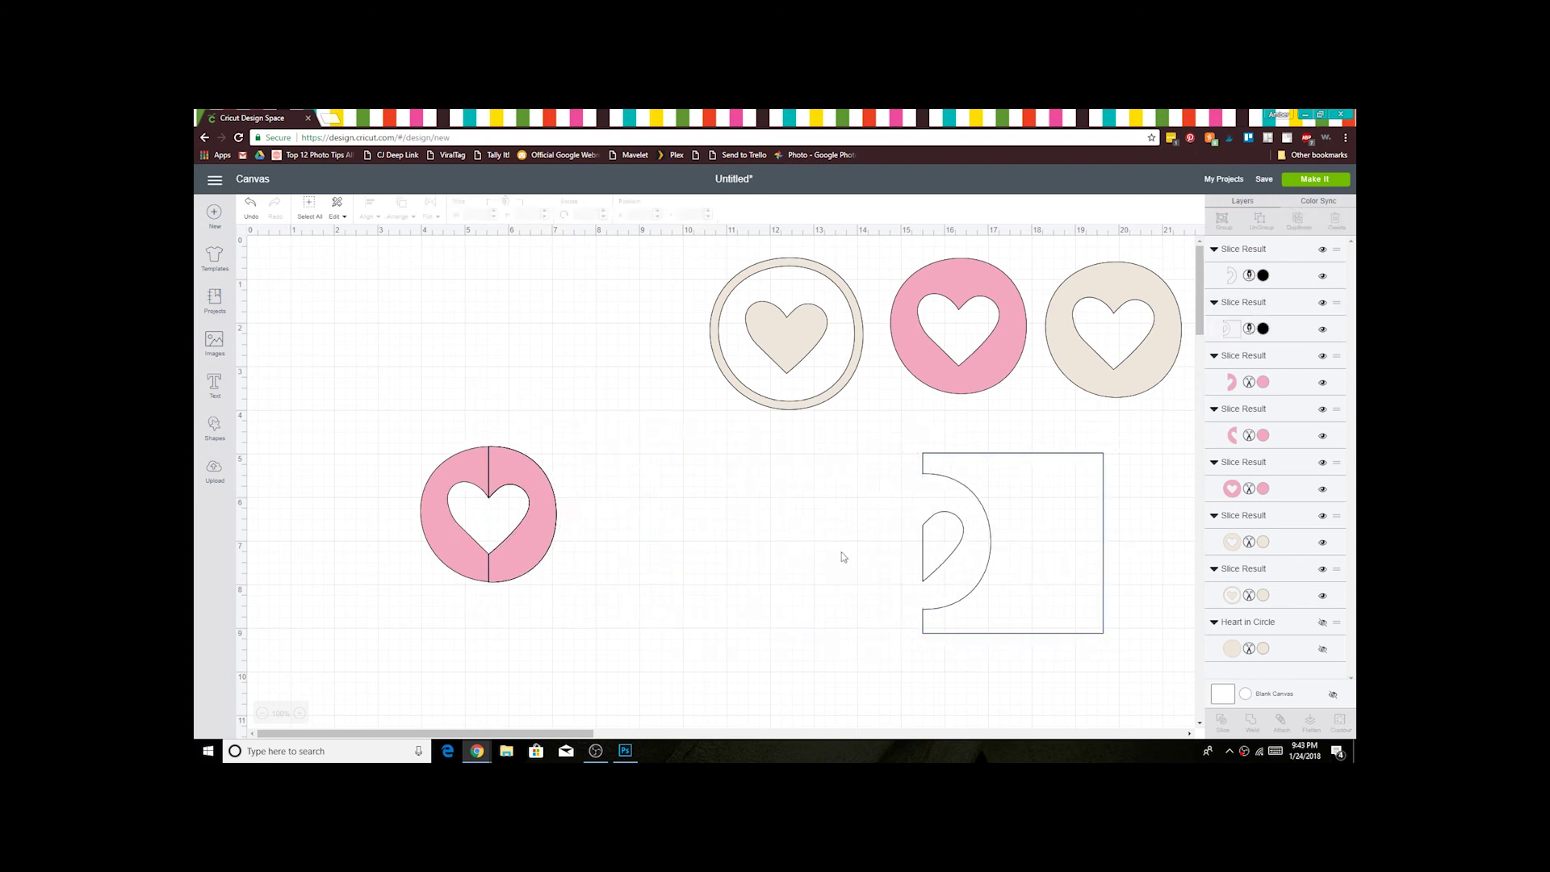
left_click_drag(536, 552, 883, 576)
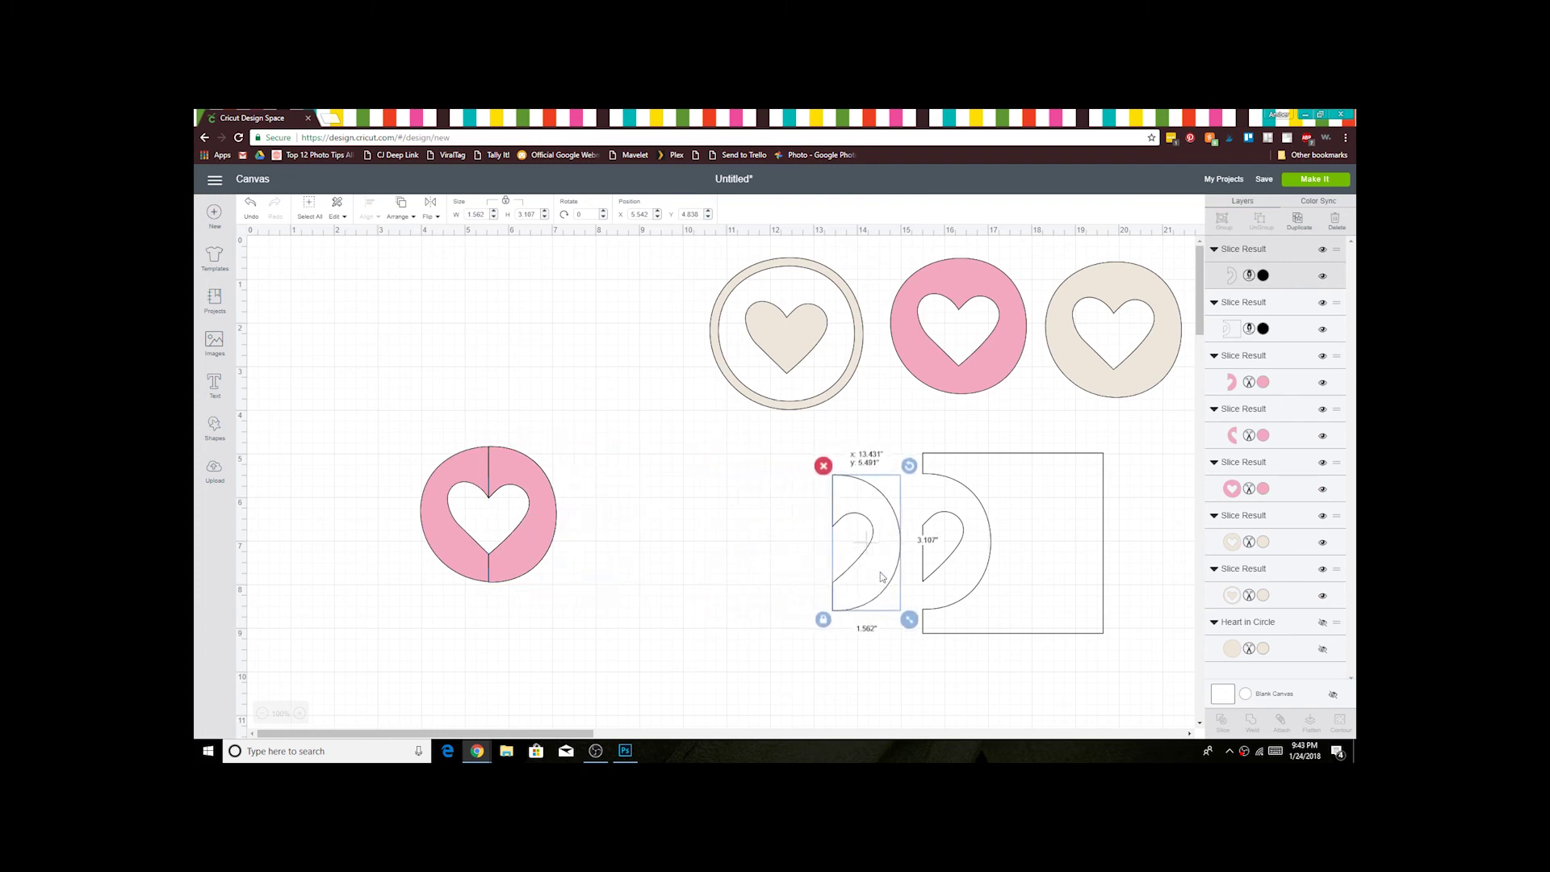
left_click(862, 642)
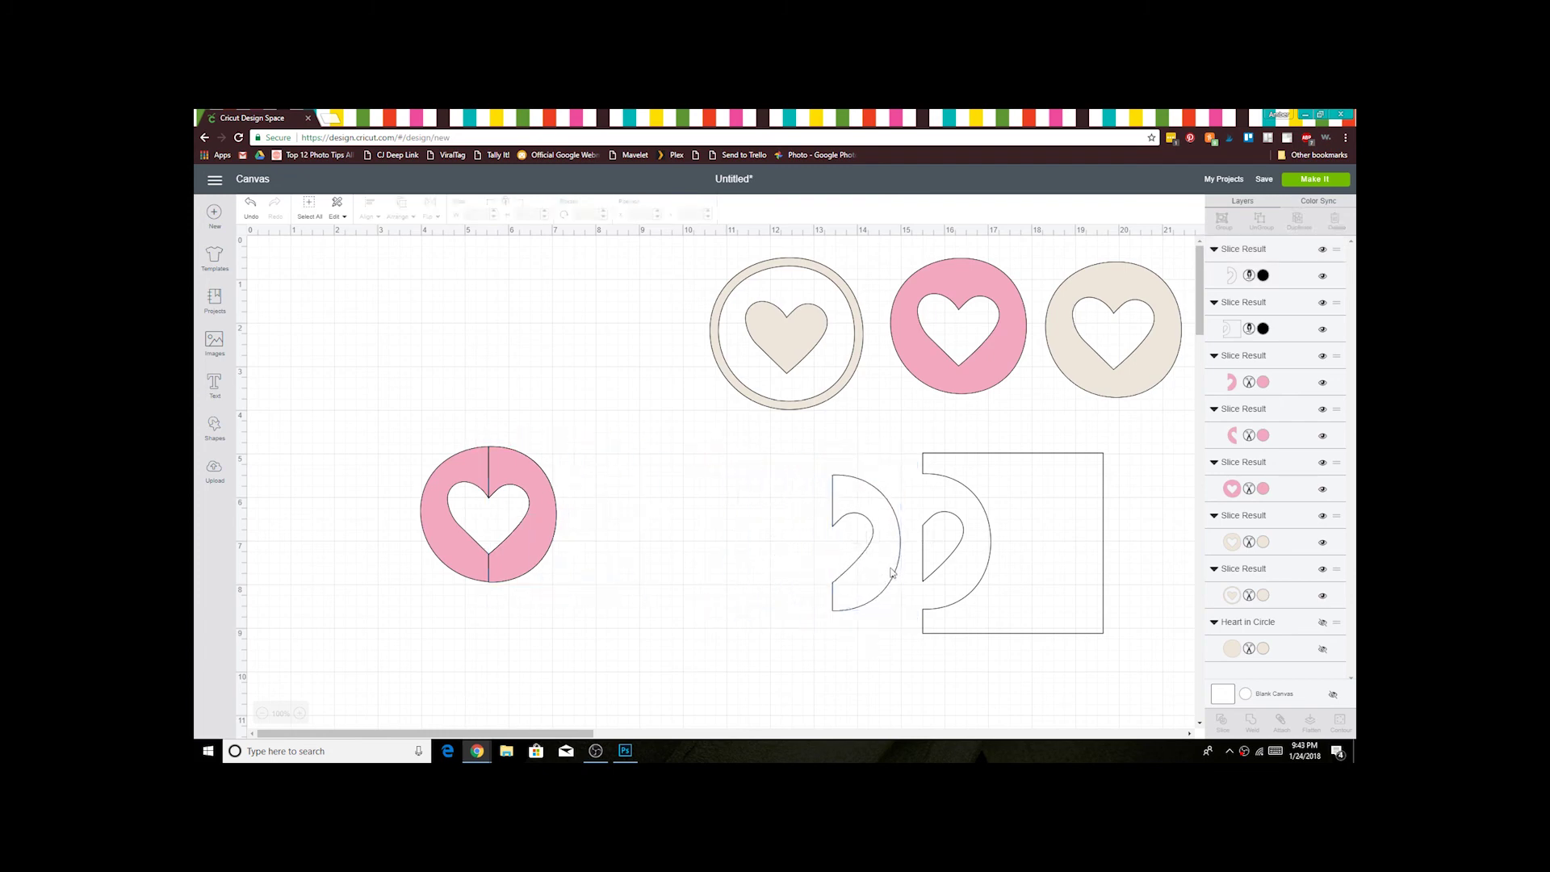
left_click_drag(539, 544, 580, 541)
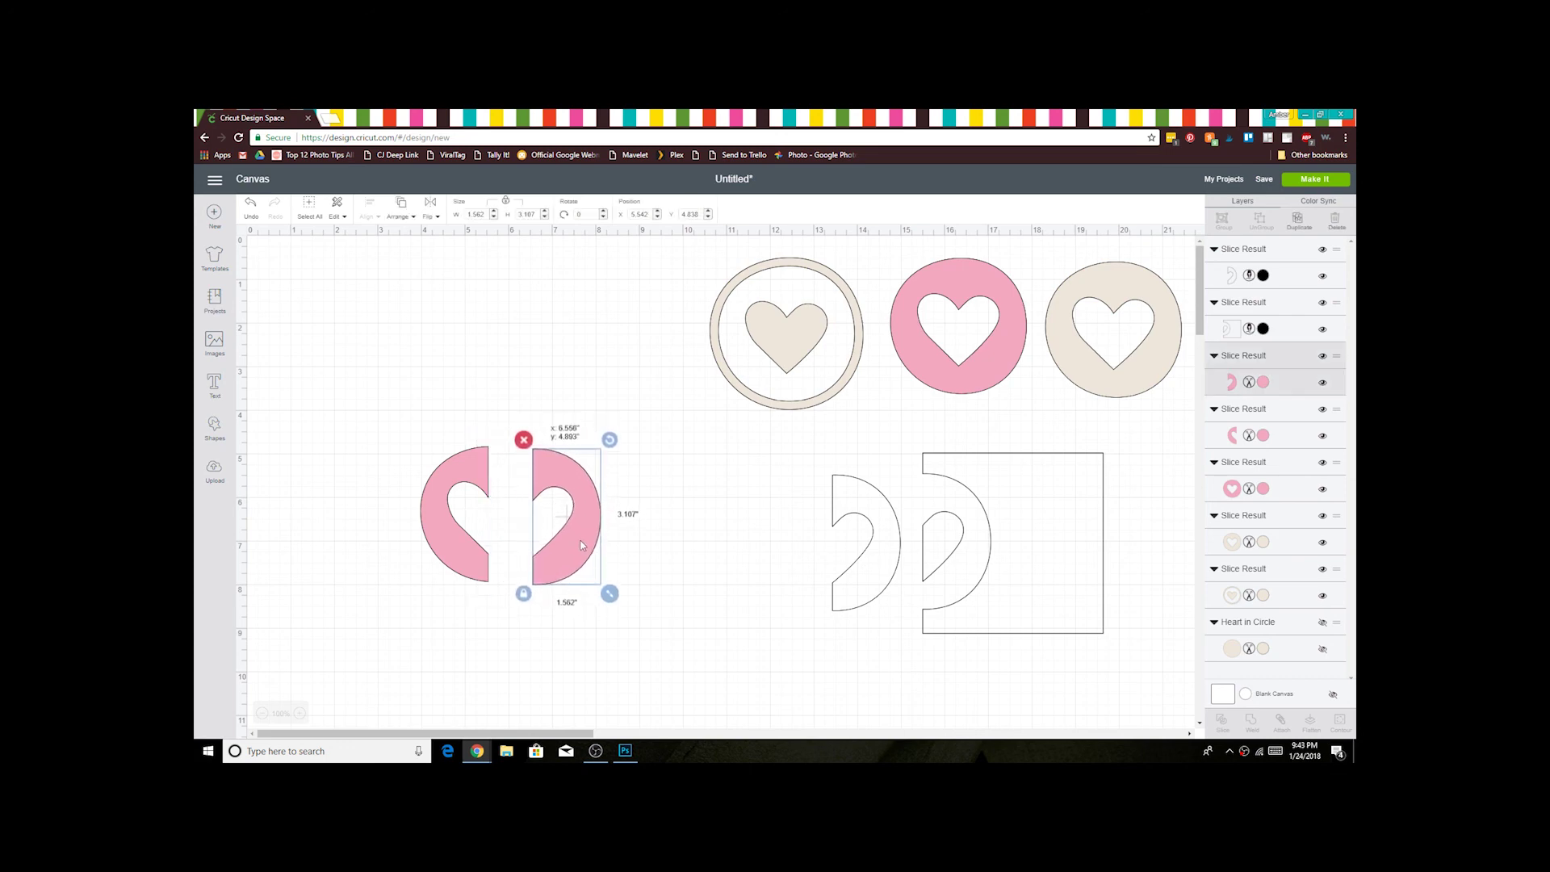
left_click(686, 665)
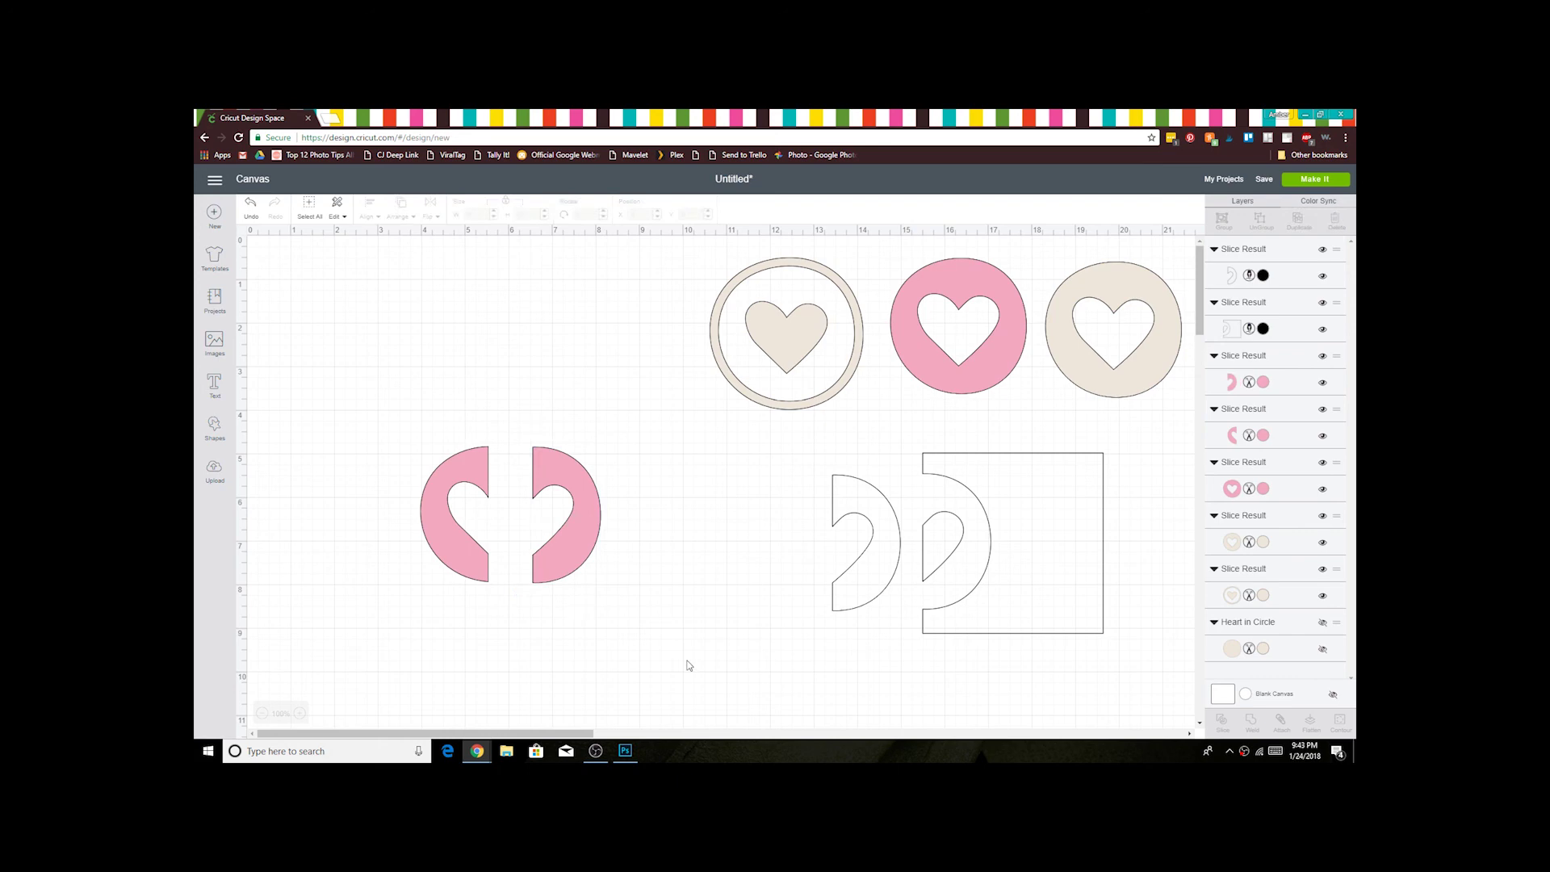